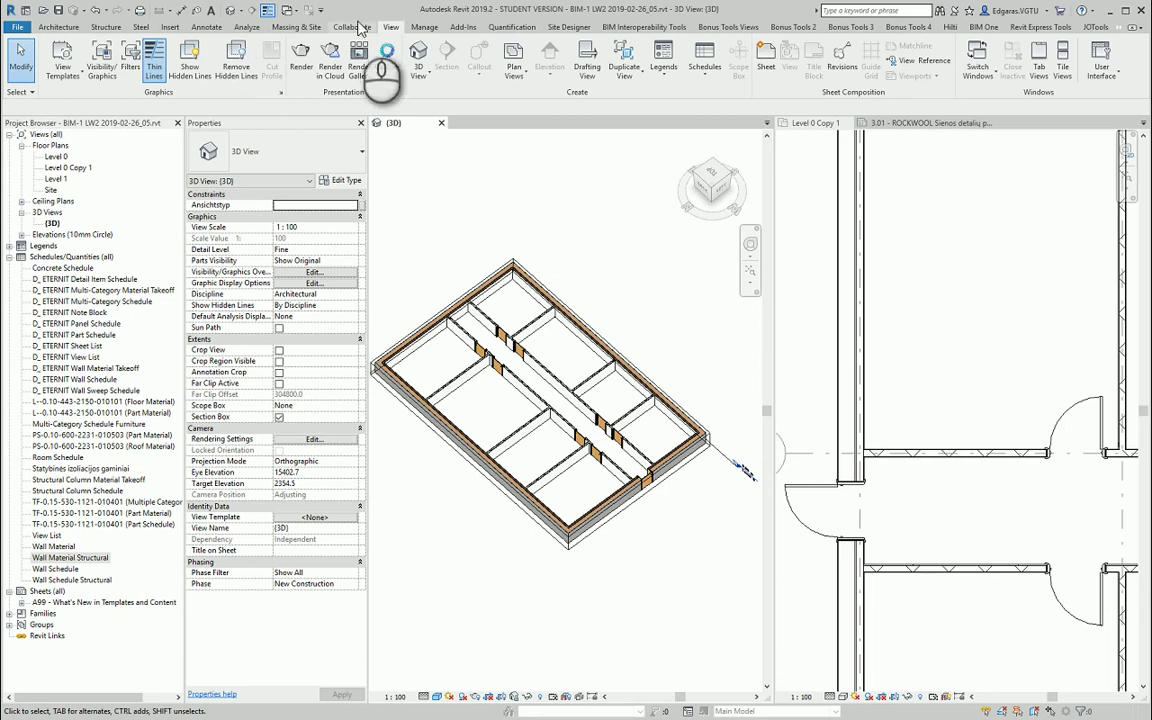
Create a new legend view at 1 : 50 scale named 'Legend Walls'.
click(663, 60)
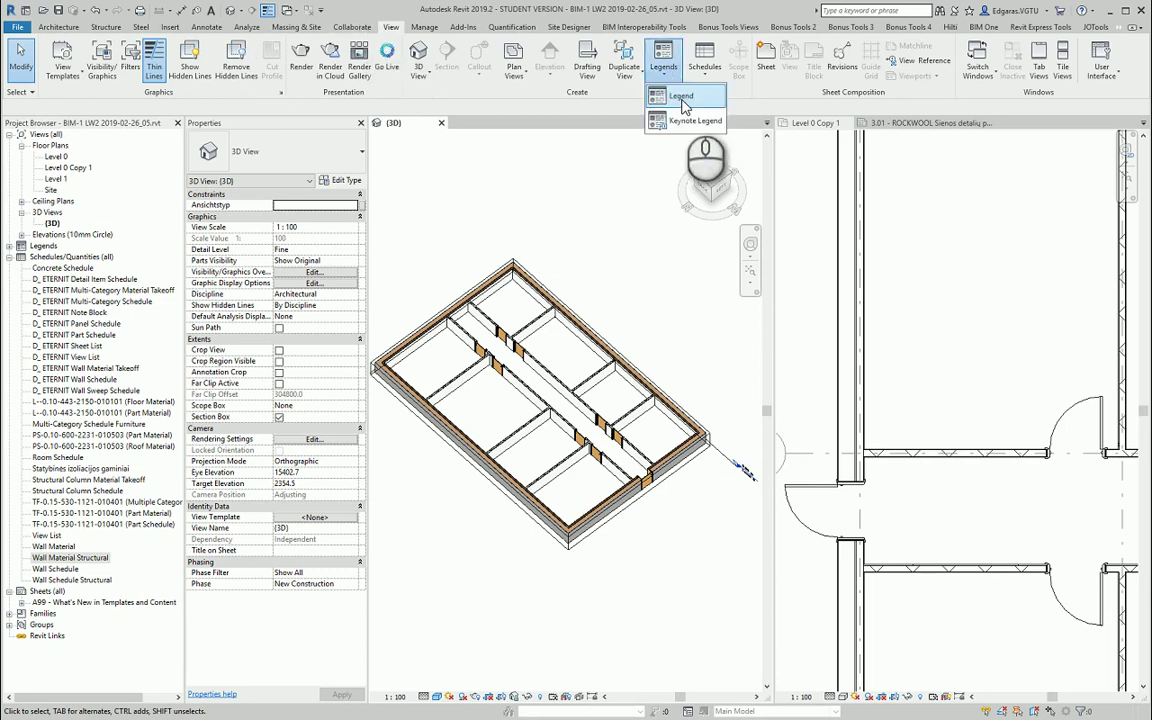
click(680, 97)
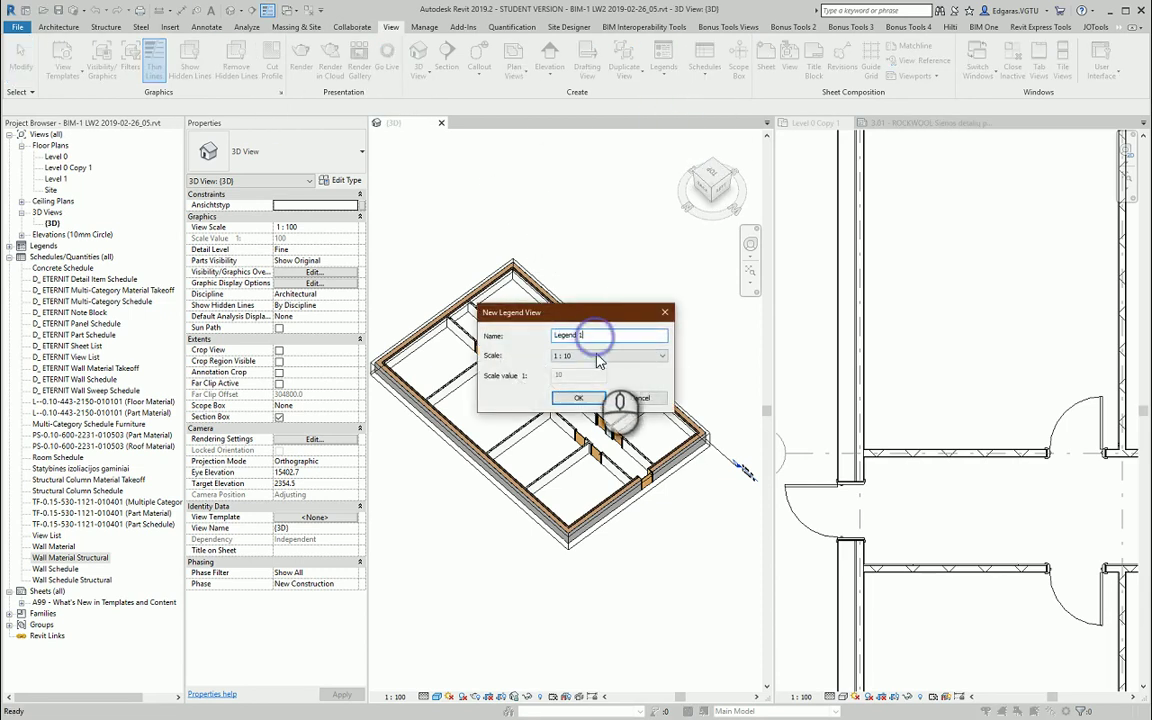
click(598, 358)
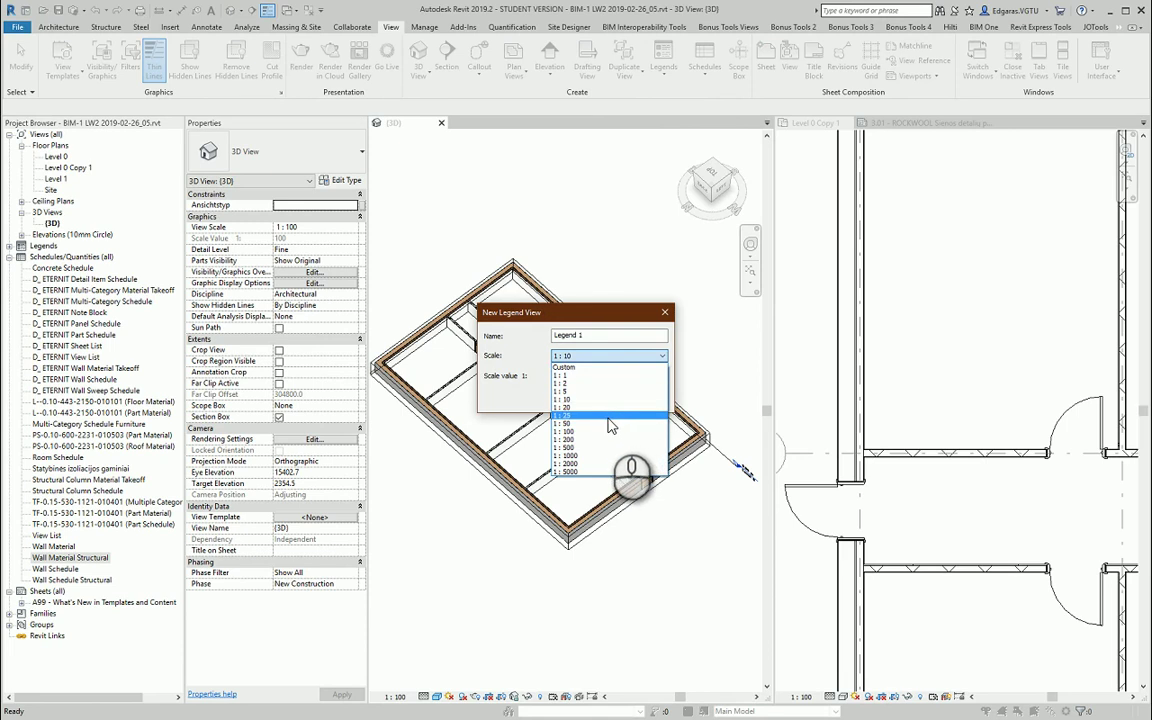
click(608, 424)
double_click(590, 337)
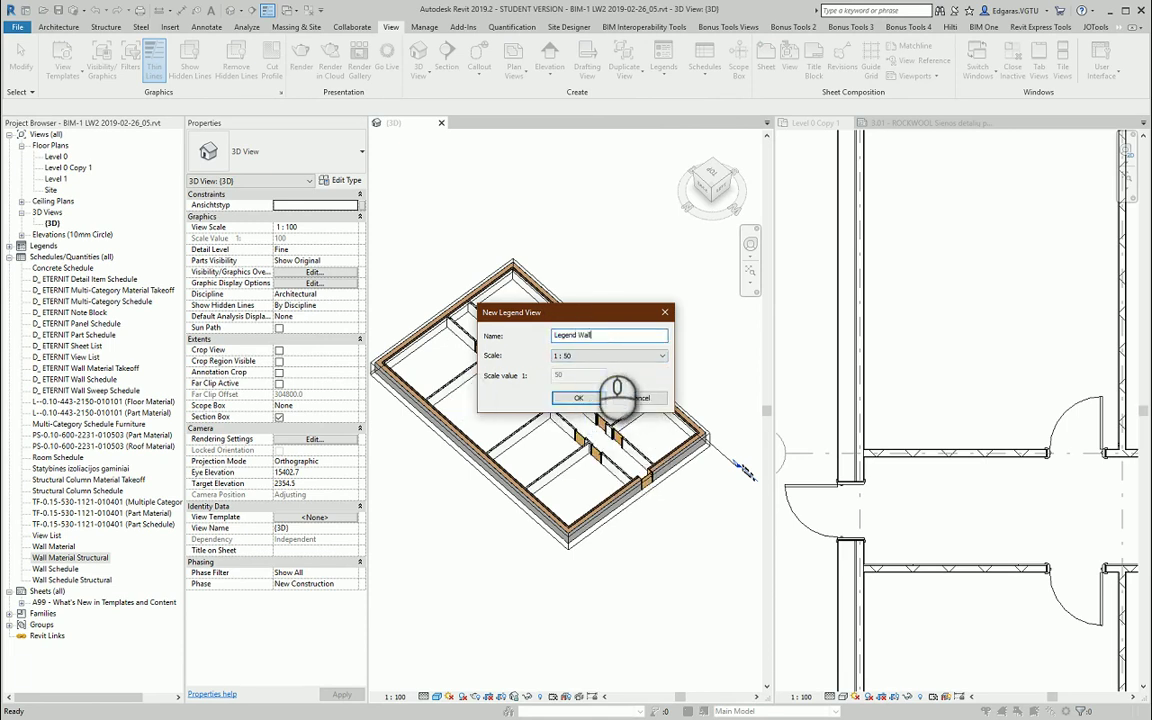
click(593, 399)
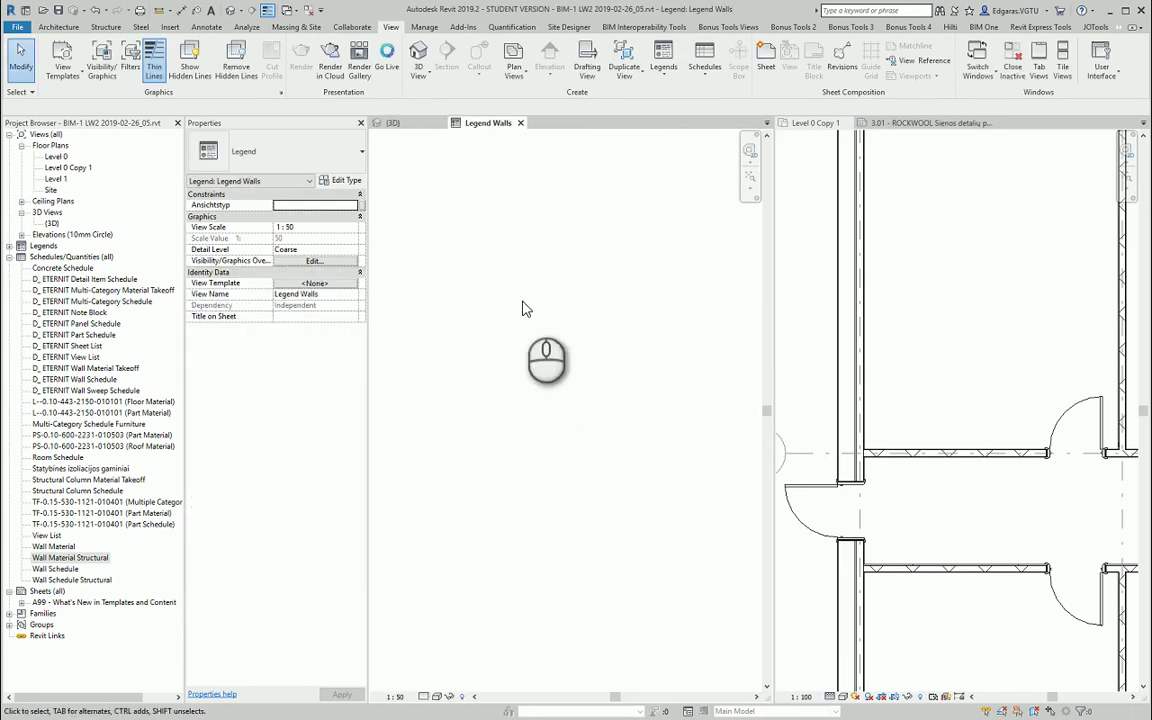
click(510, 468)
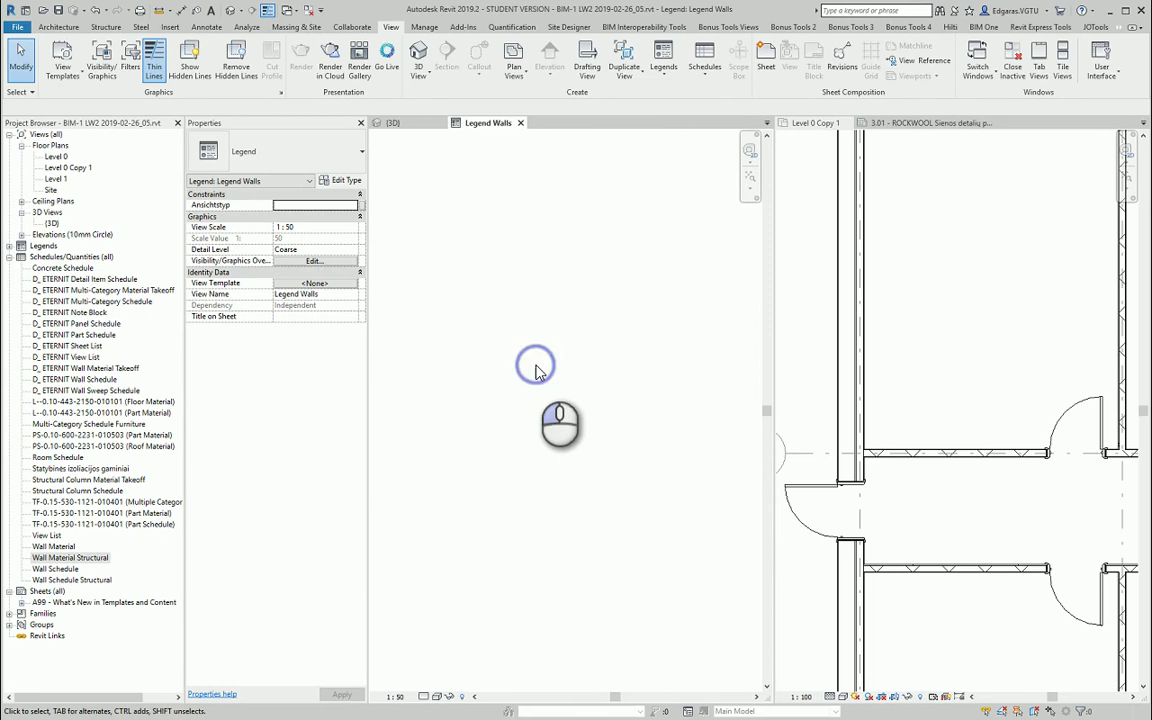
click(209, 27)
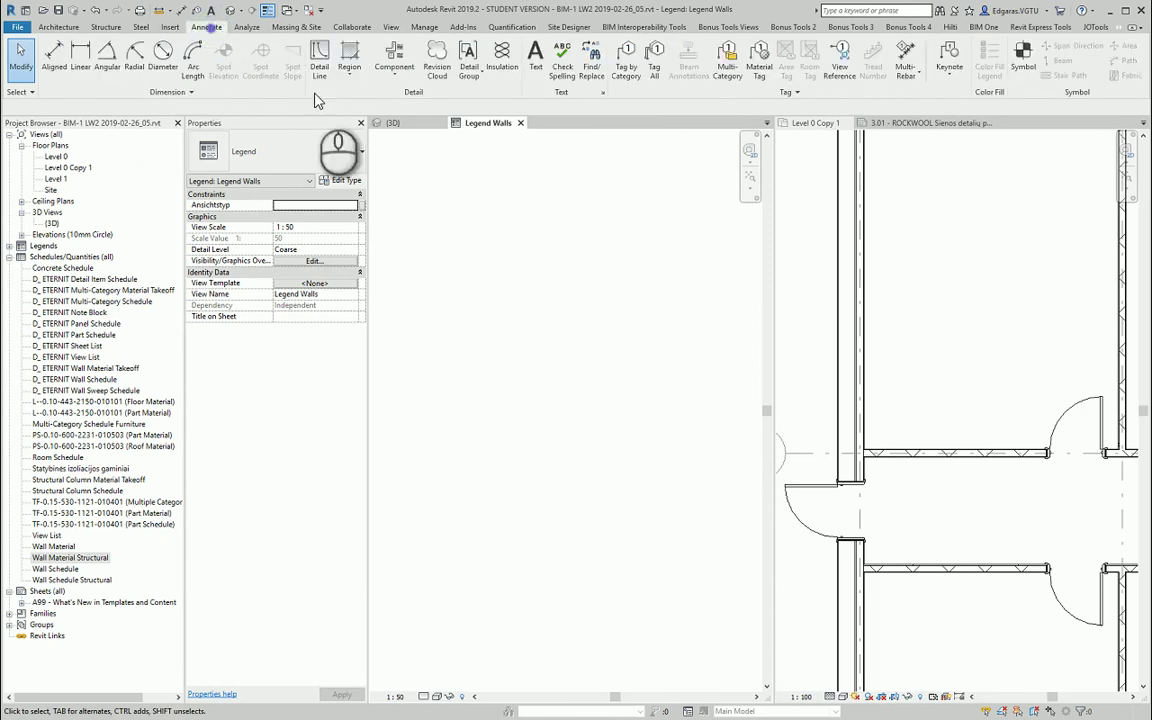
click(401, 59)
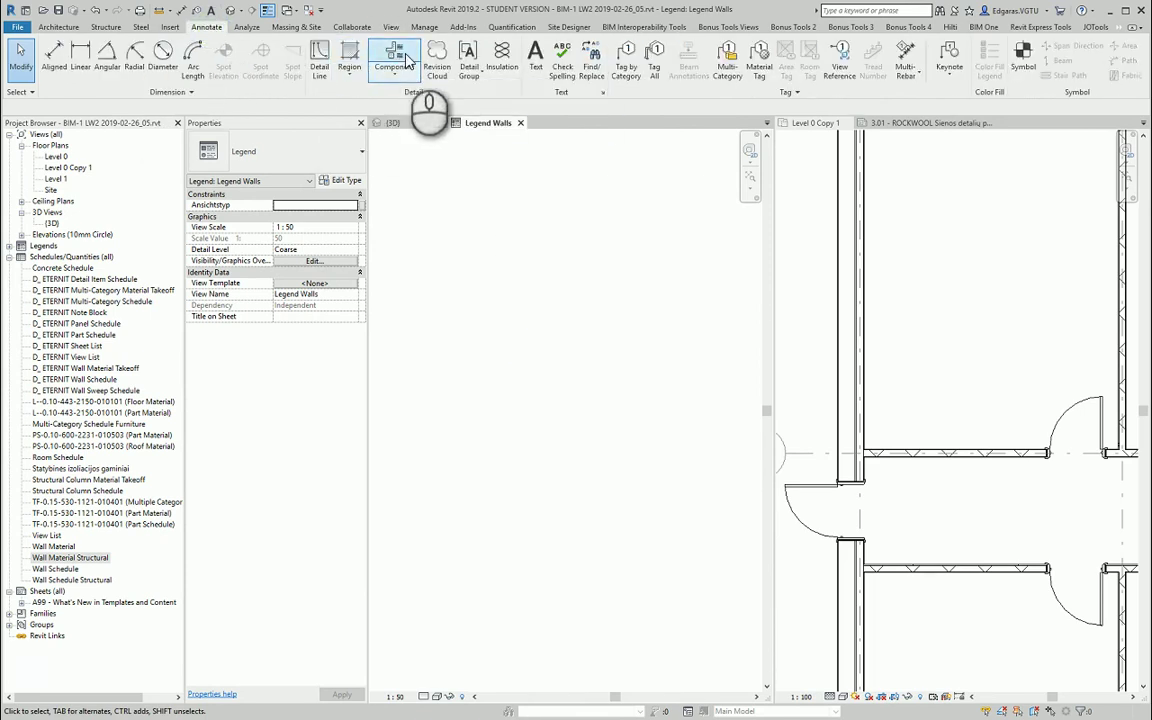
click(402, 80)
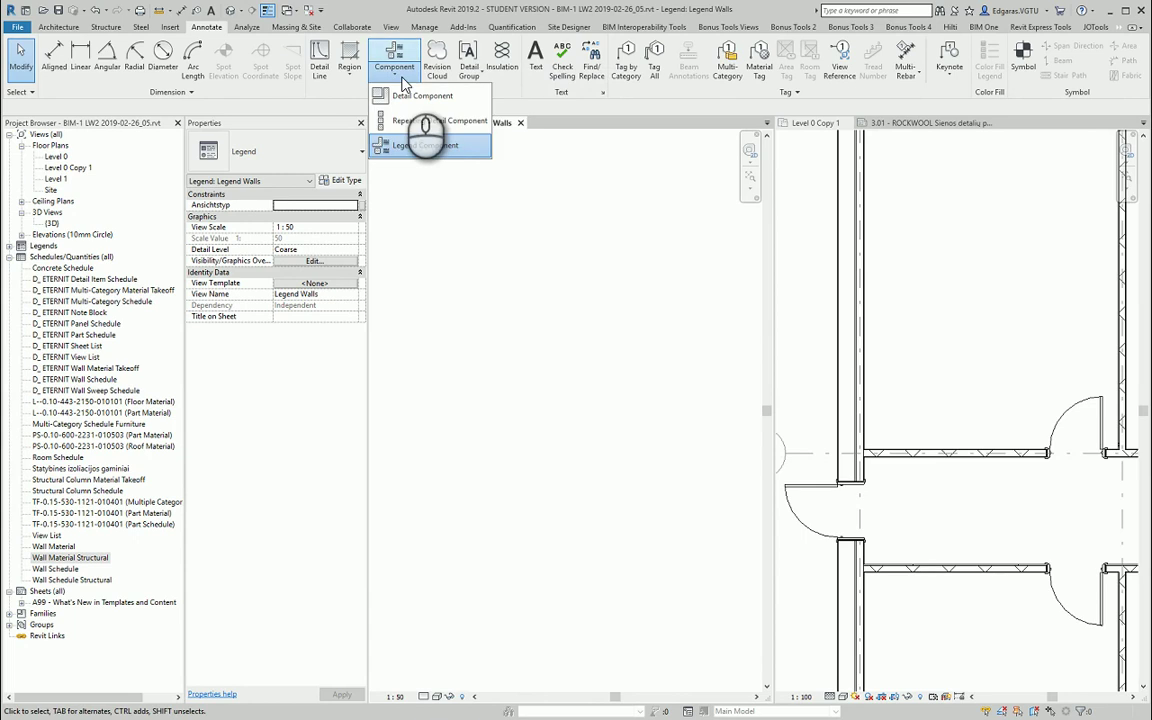
click(415, 146)
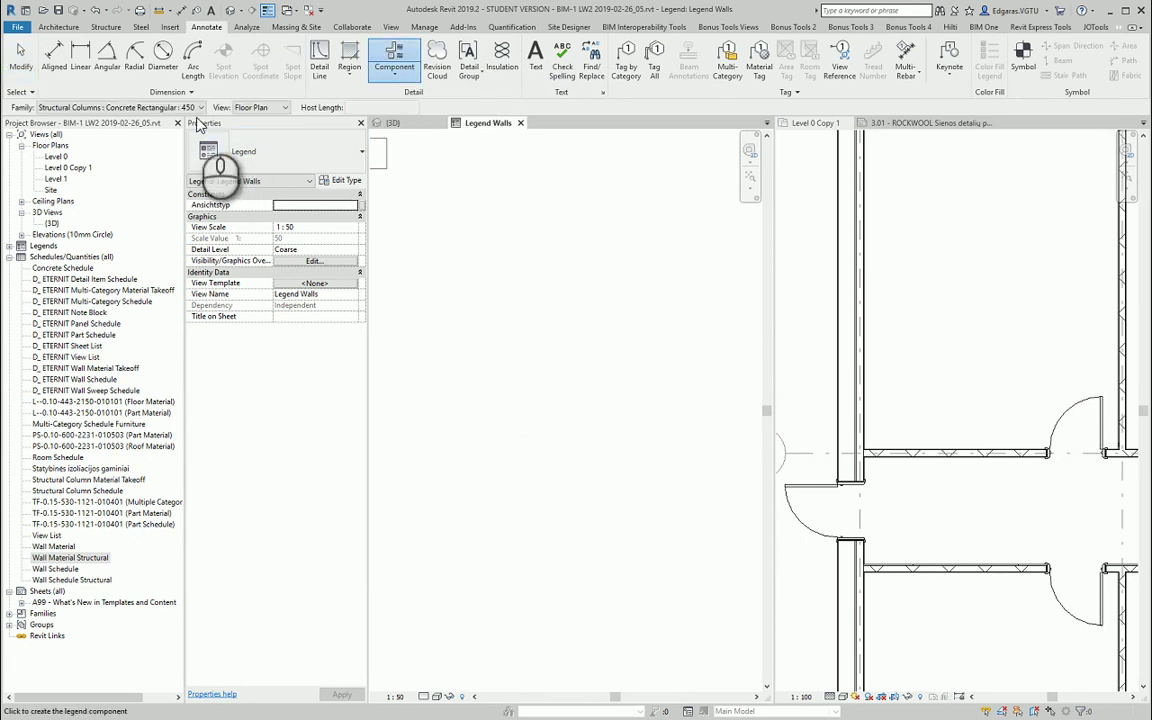
click(170, 107)
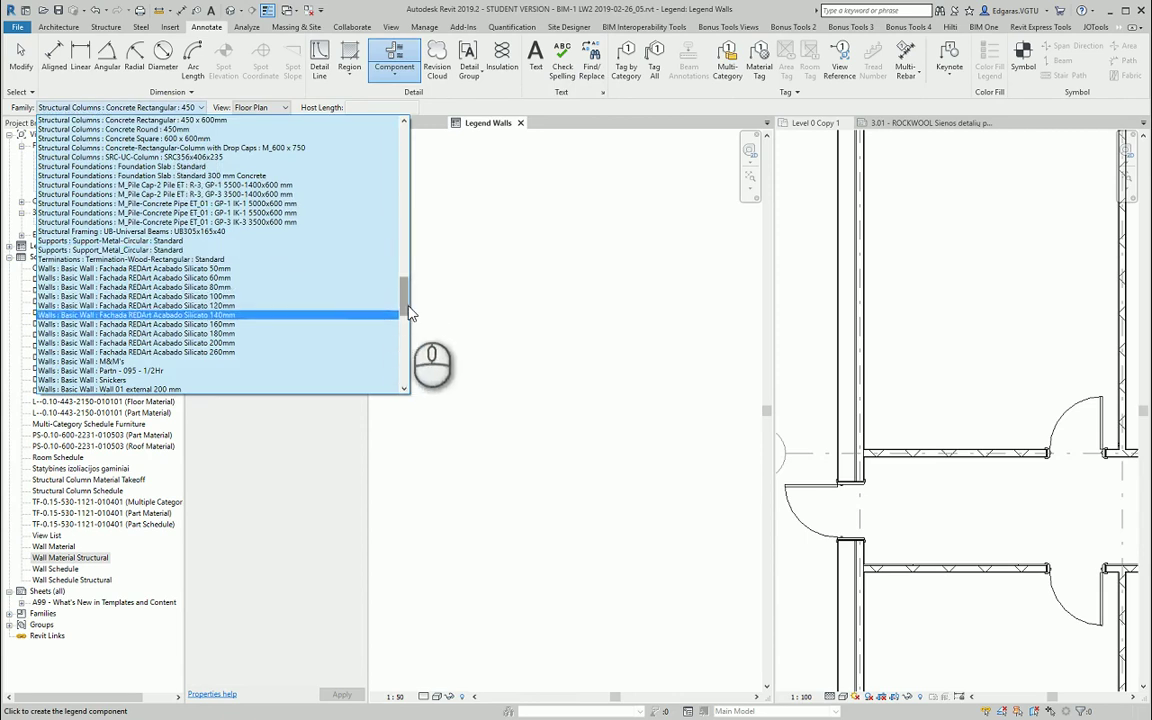
scroll(185, 347, down, 10)
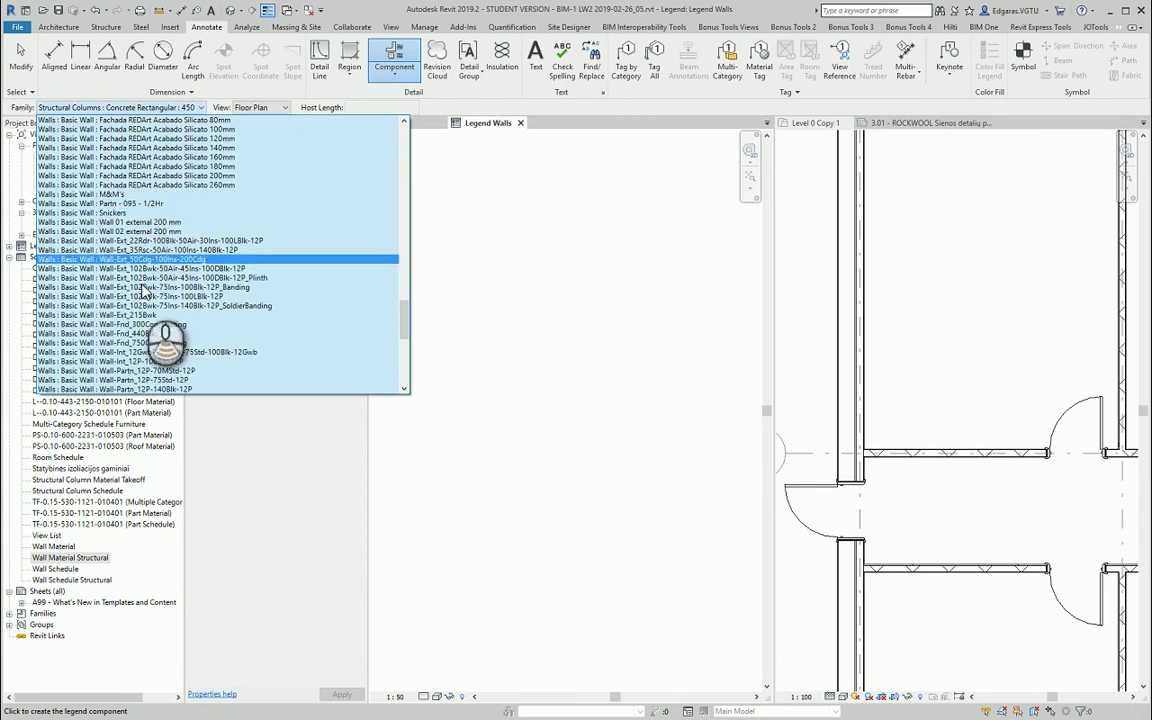
scroll(140, 300, down, 4)
scroll(115, 290, up, 9)
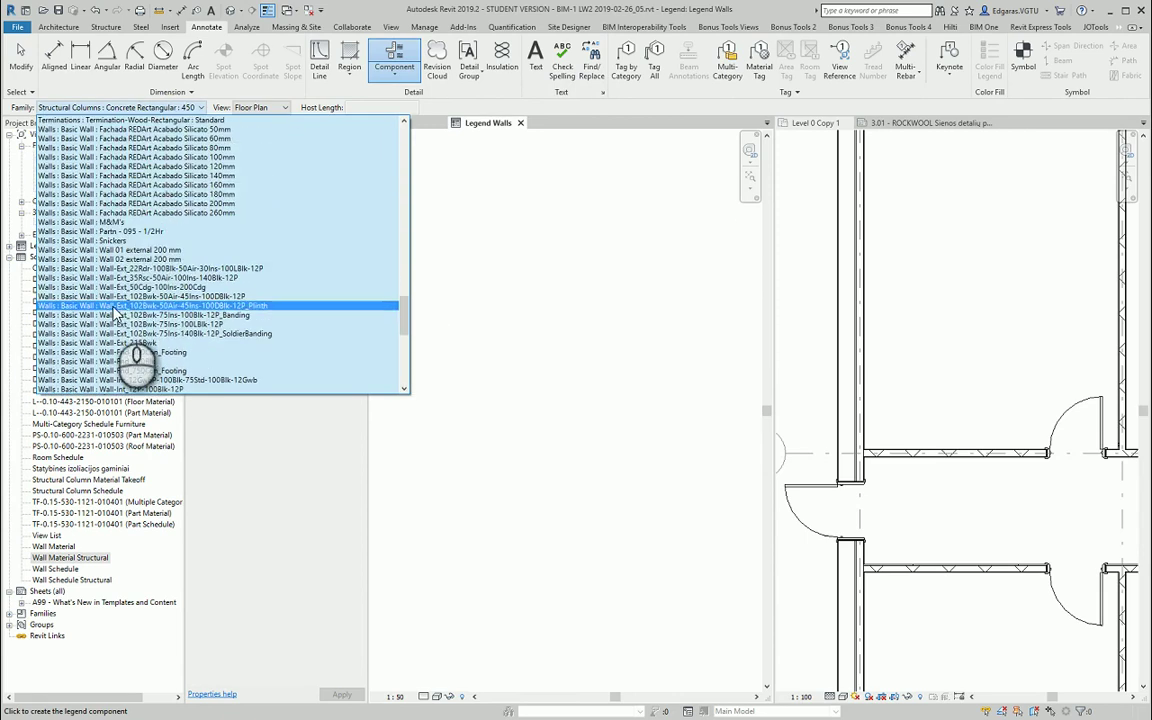
scroll(108, 275, up, 4)
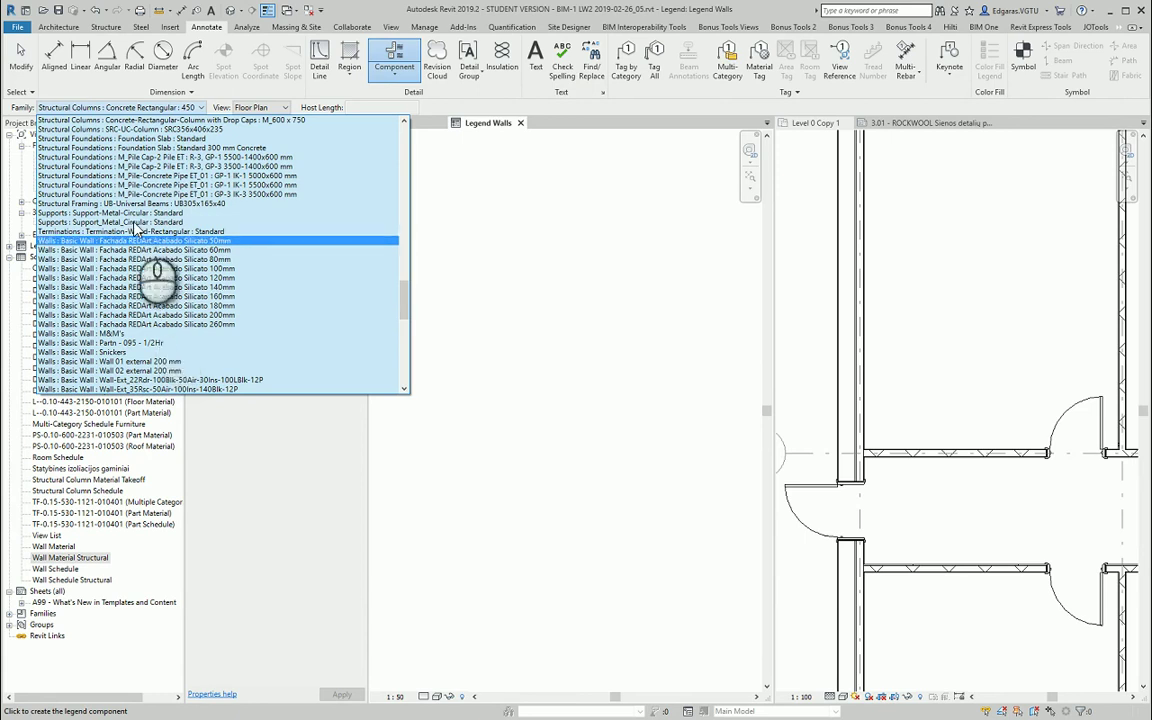
key(Escape)
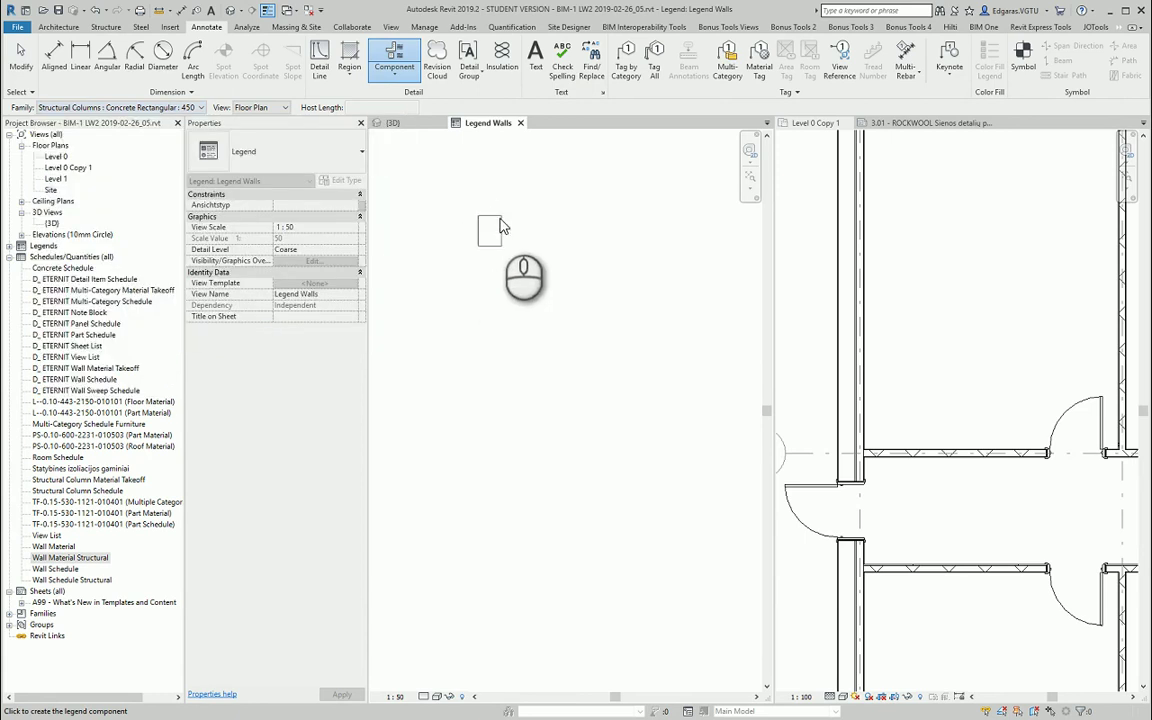
right_click(520, 247)
click(545, 251)
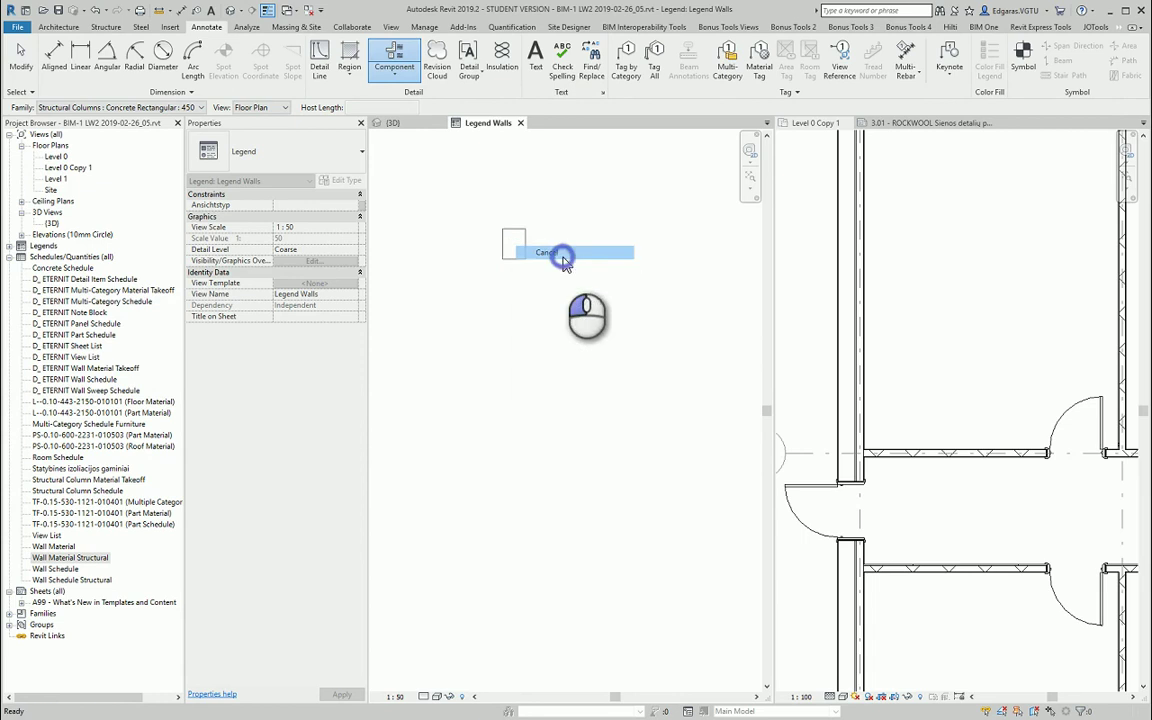
Purge Unused with only the 37 unused Basic Wall types checked.
click(424, 27)
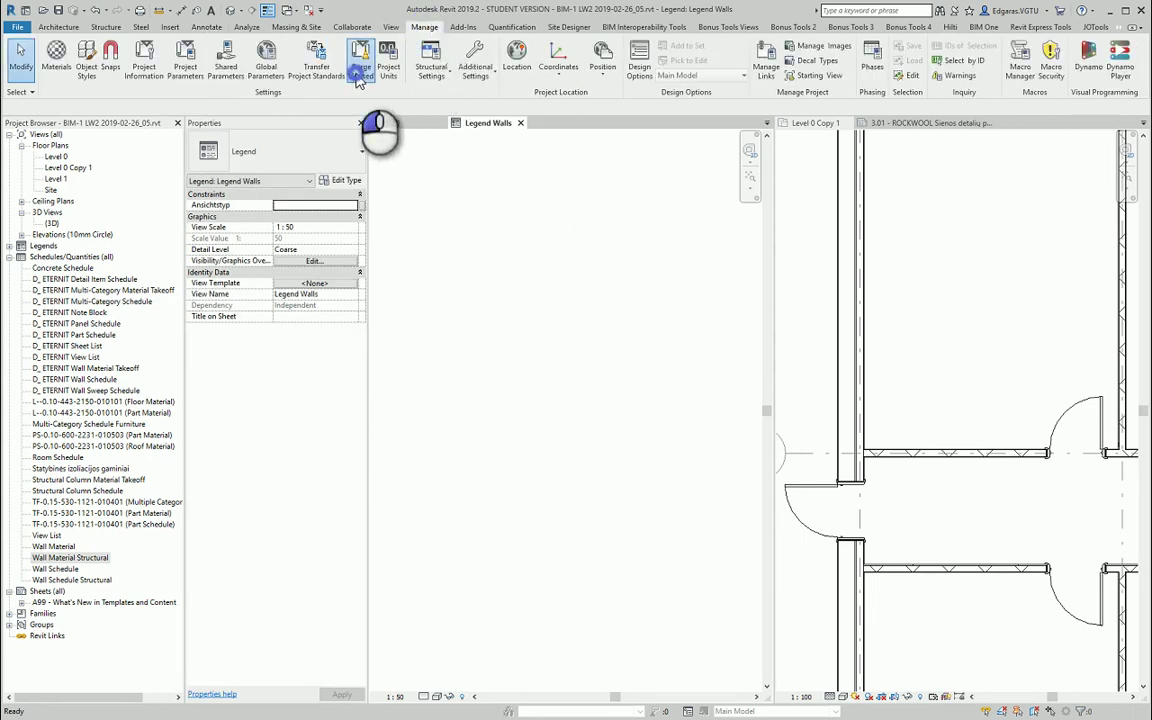
click(316, 62)
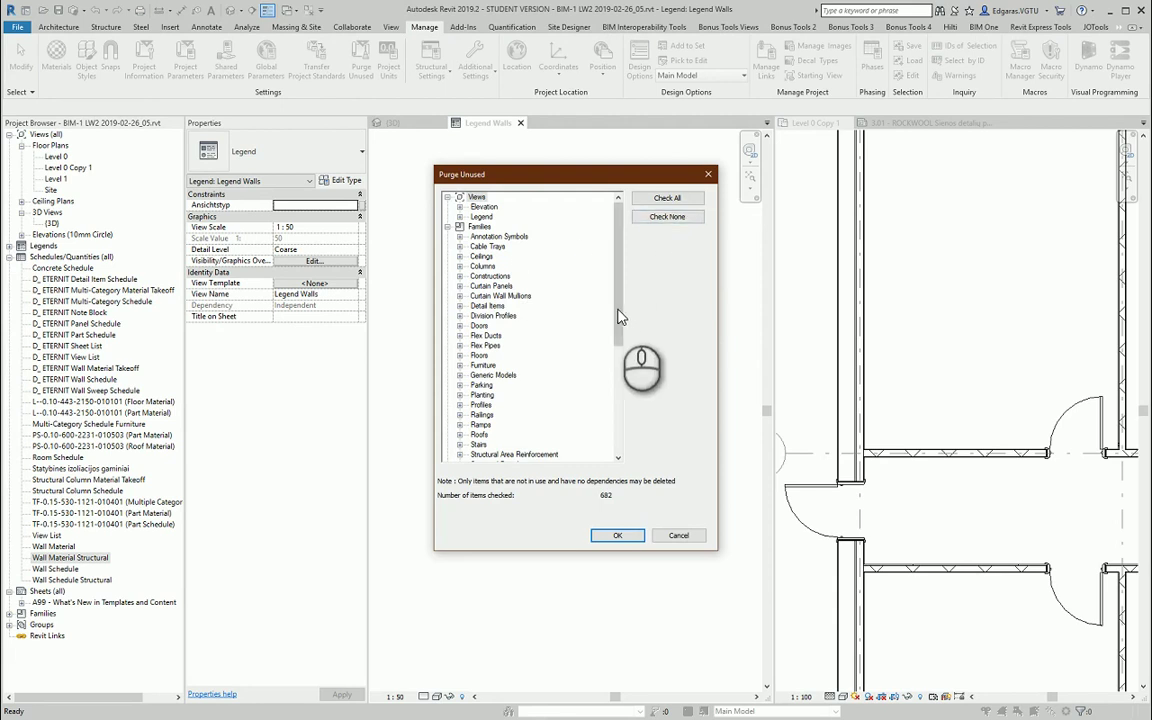
click(667, 216)
drag(617, 278, 615, 430)
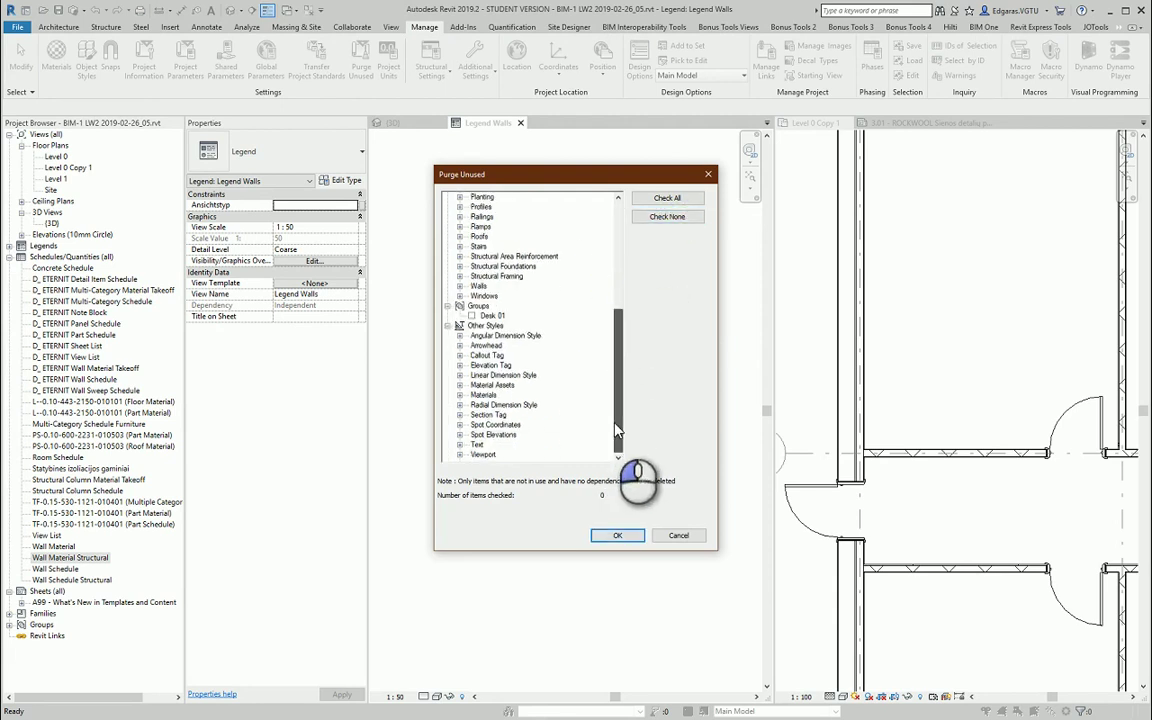
click(459, 286)
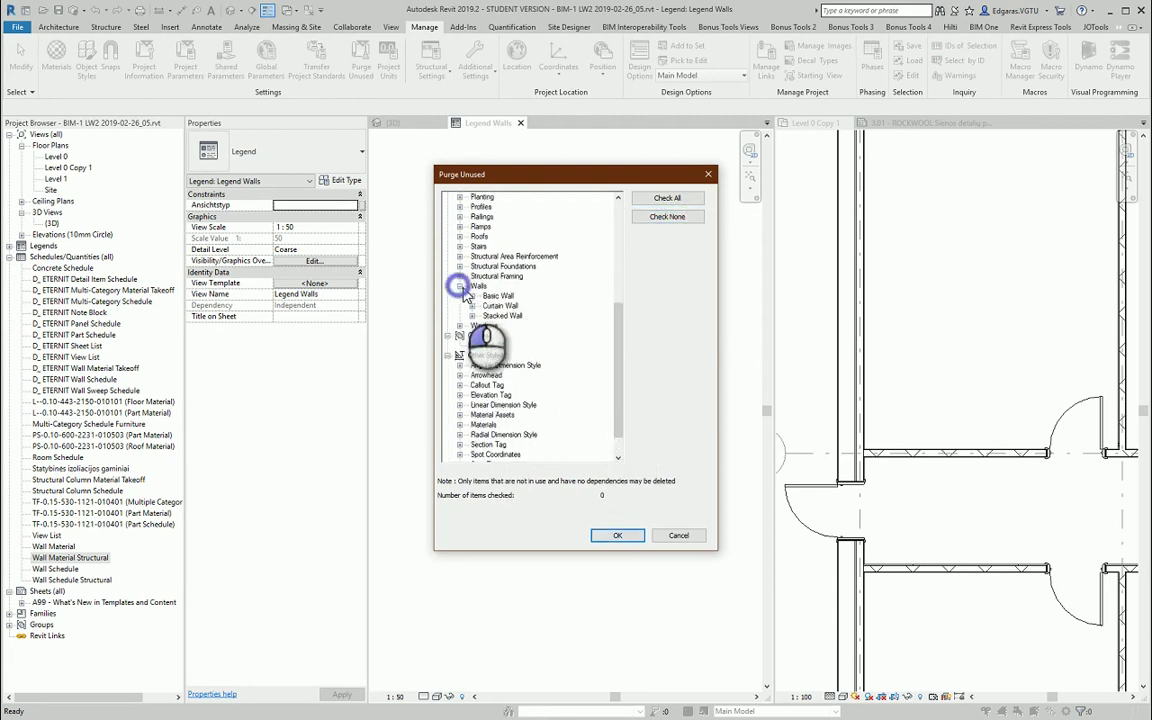
click(471, 296)
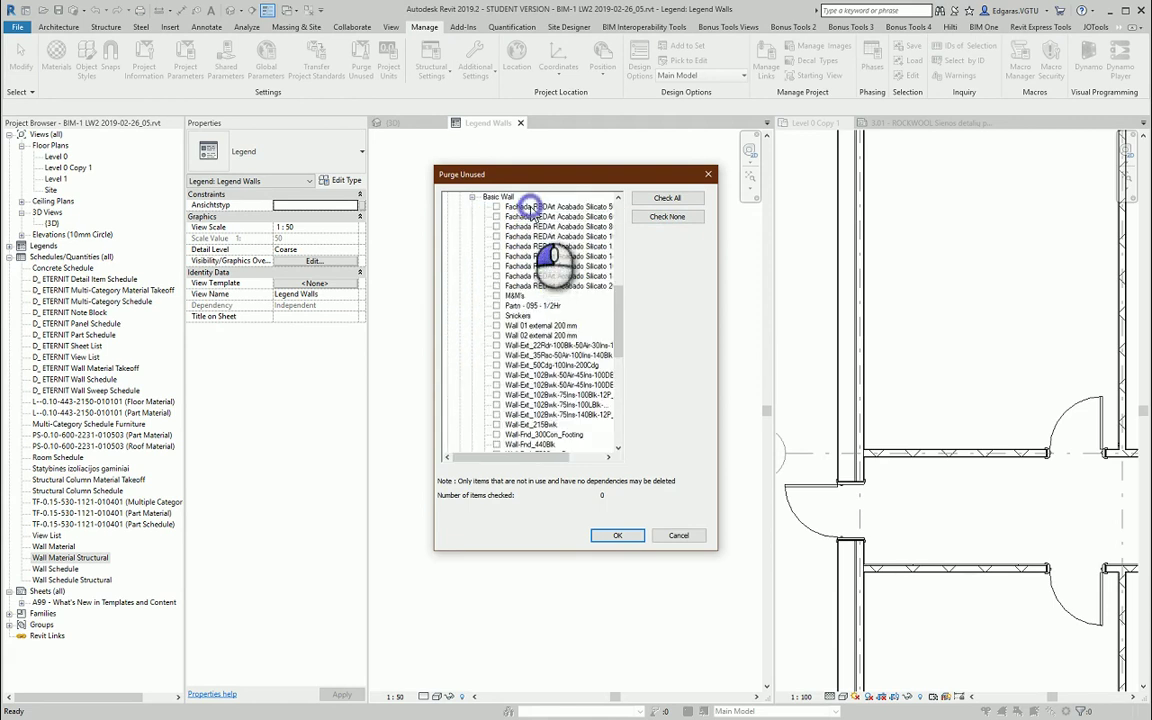
drag(533, 207, 540, 345)
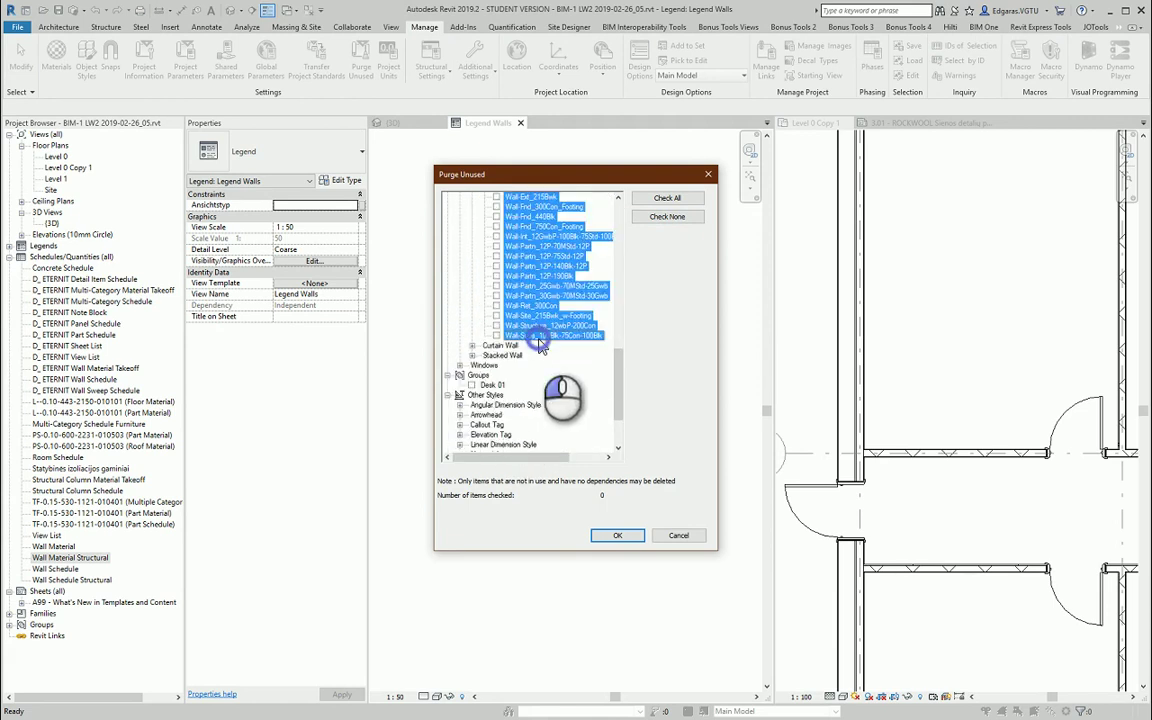
click(496, 334)
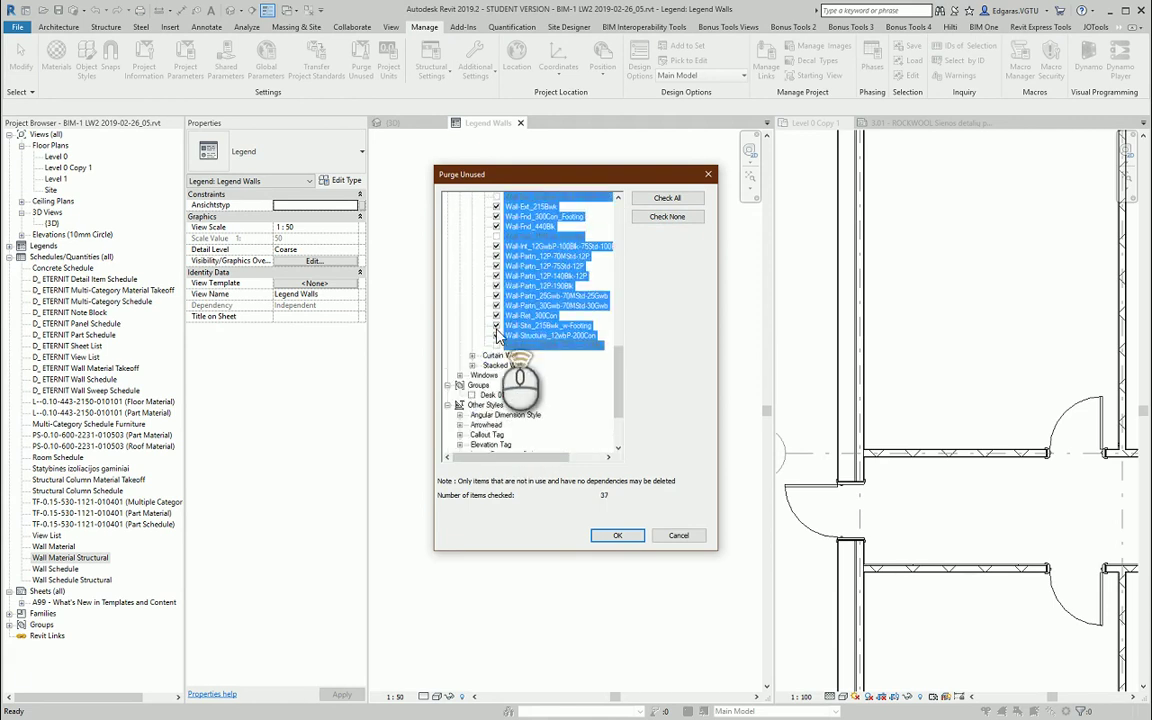
click(478, 291)
scroll(478, 291, up, 1)
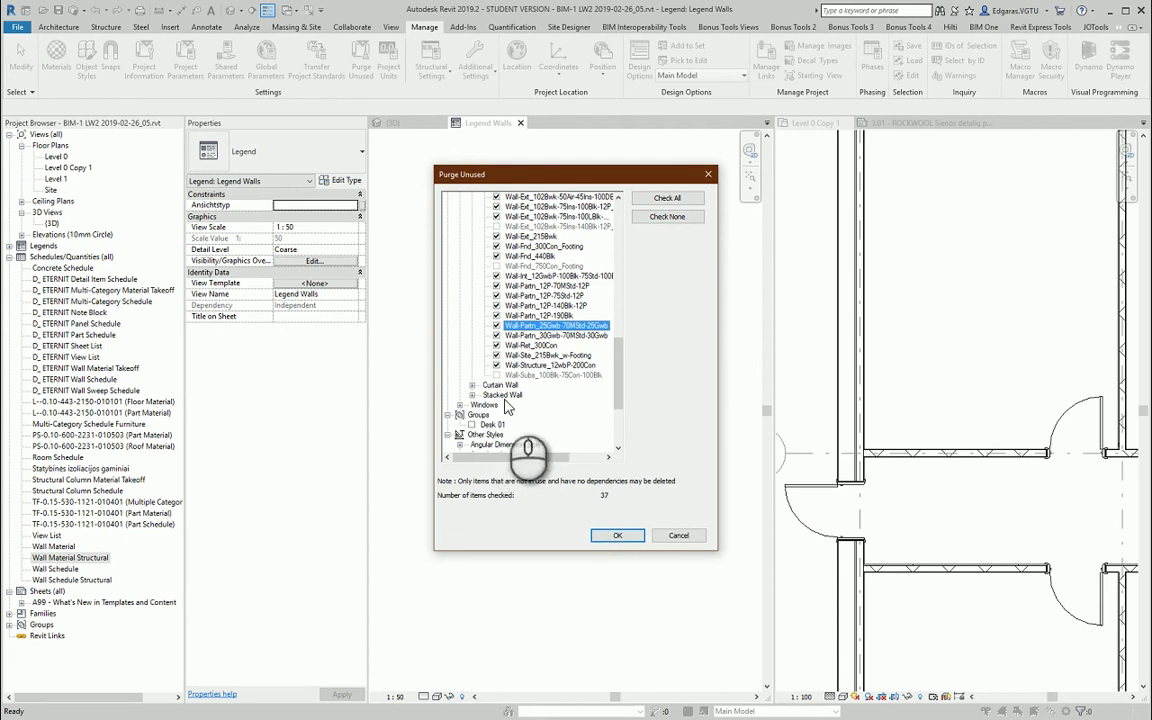
click(618, 535)
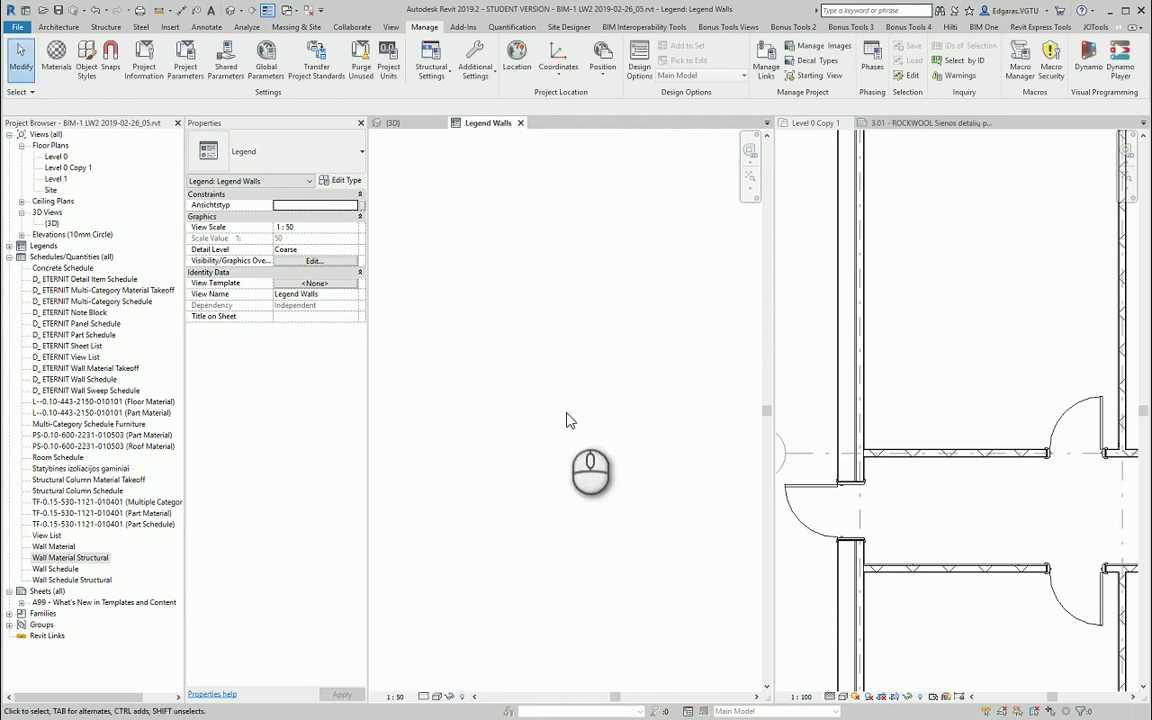
Place a Fachada REDArt 260mm basic wall legend component near the legend's centre.
click(560, 405)
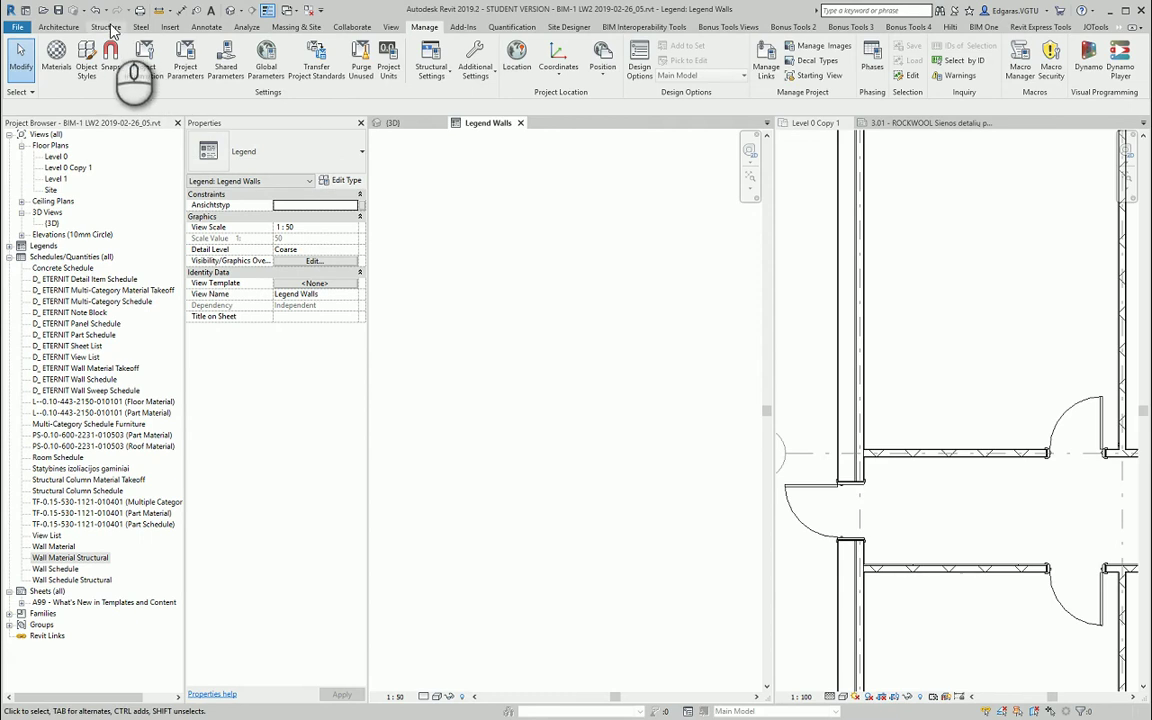
click(206, 27)
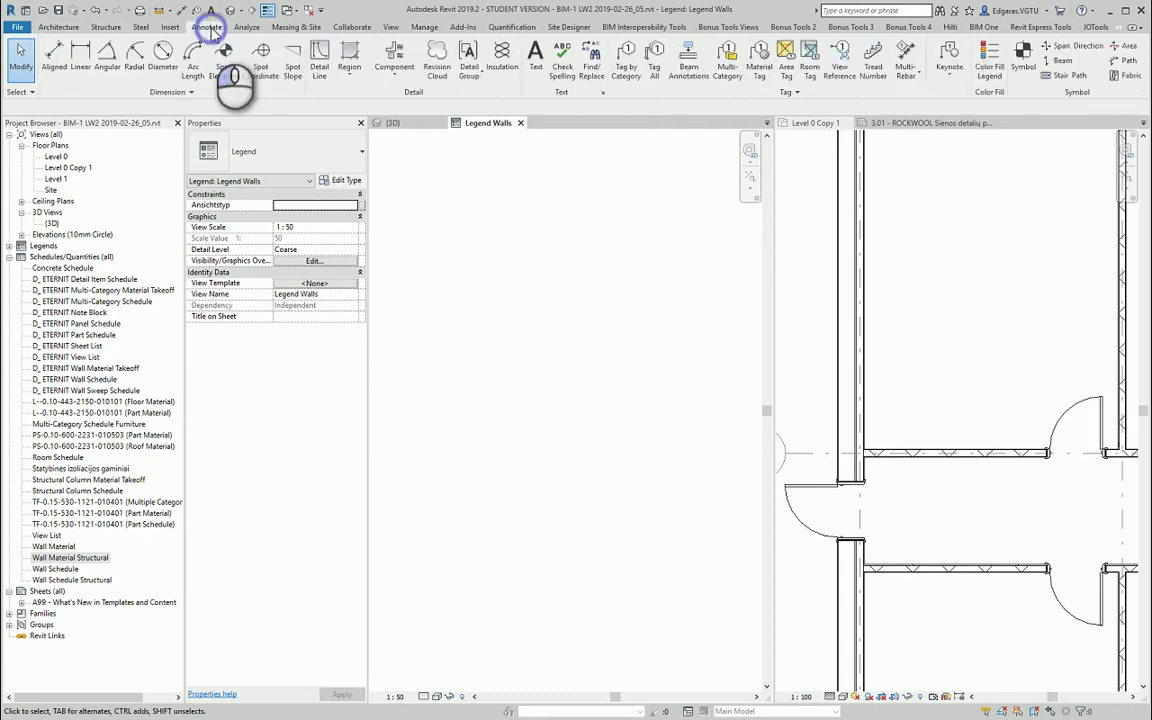
click(405, 52)
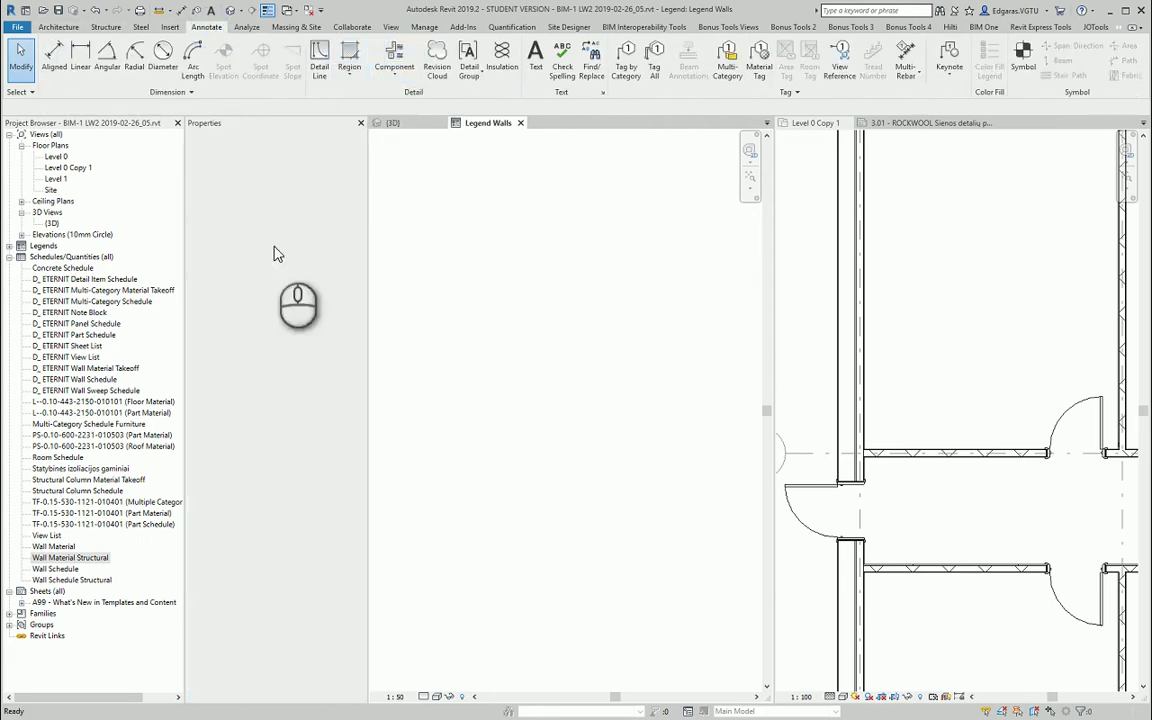
click(135, 112)
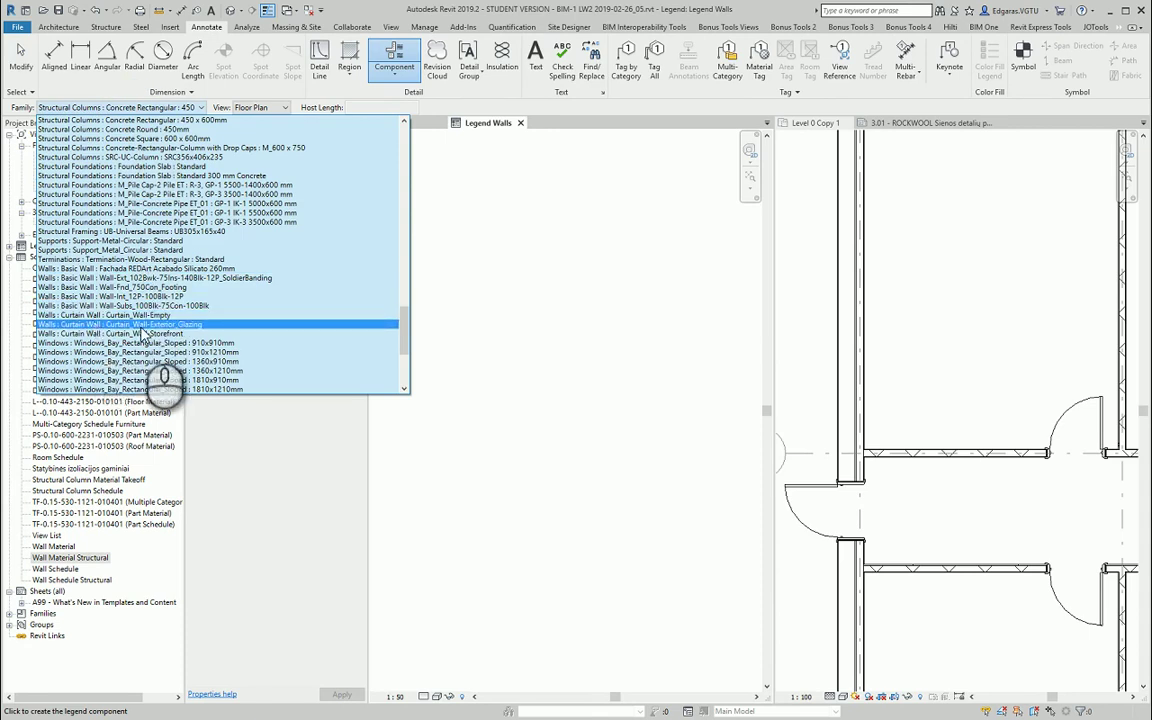
click(176, 270)
click(503, 349)
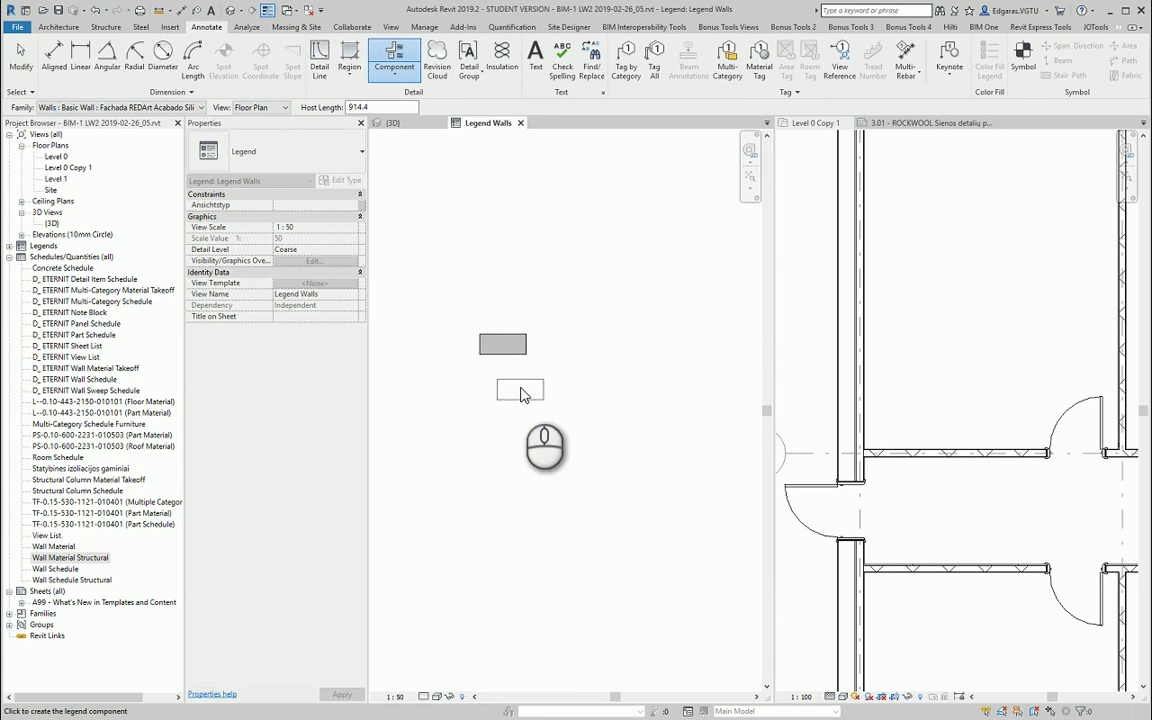
scroll(495, 360, up, 5)
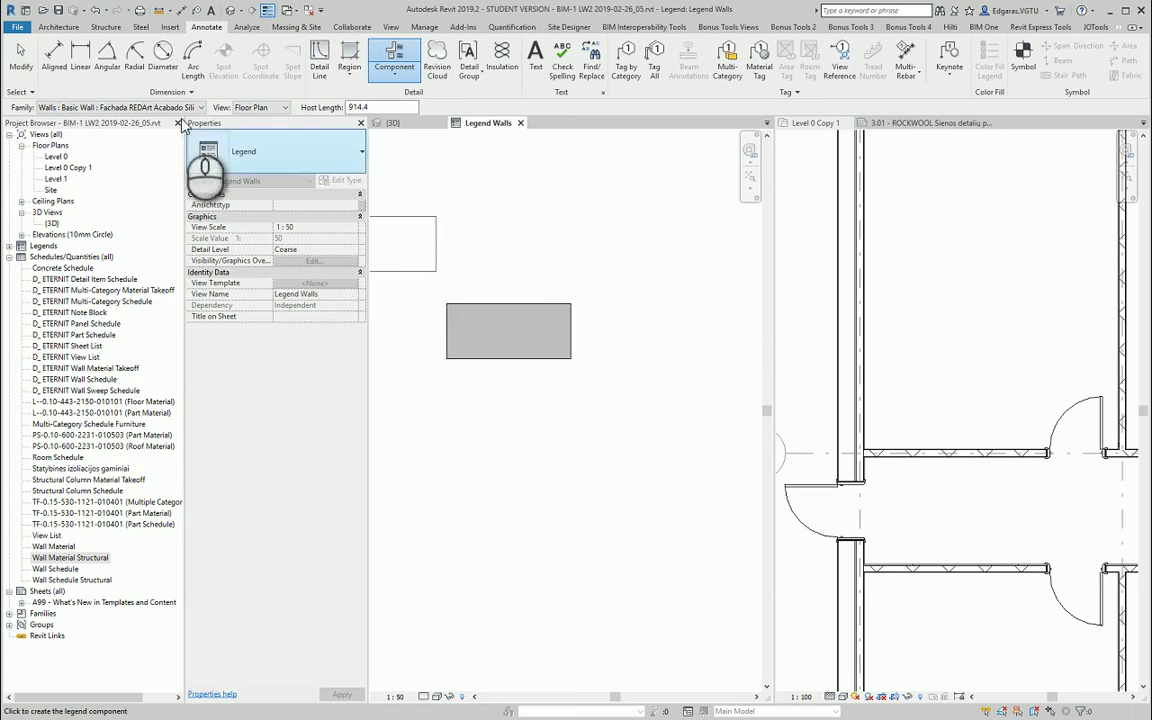
Place a Wall-Int_12P-100Blk-12P wall sample below the first one.
click(150, 107)
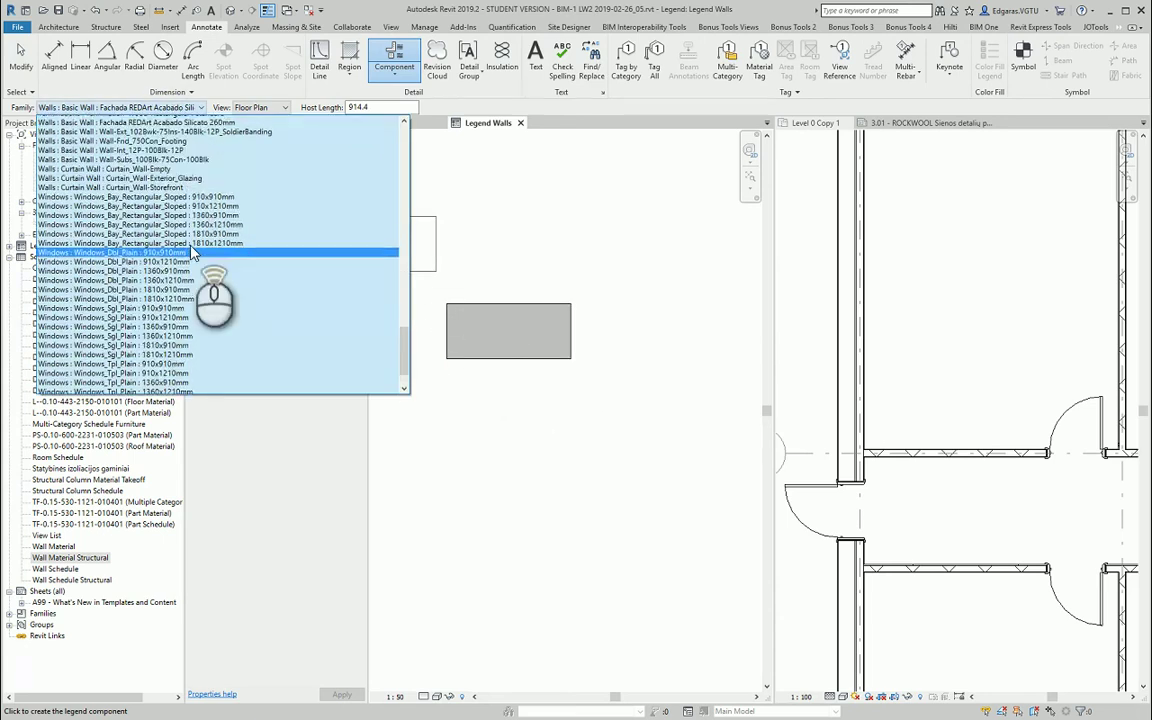
scroll(192, 252, up, 4)
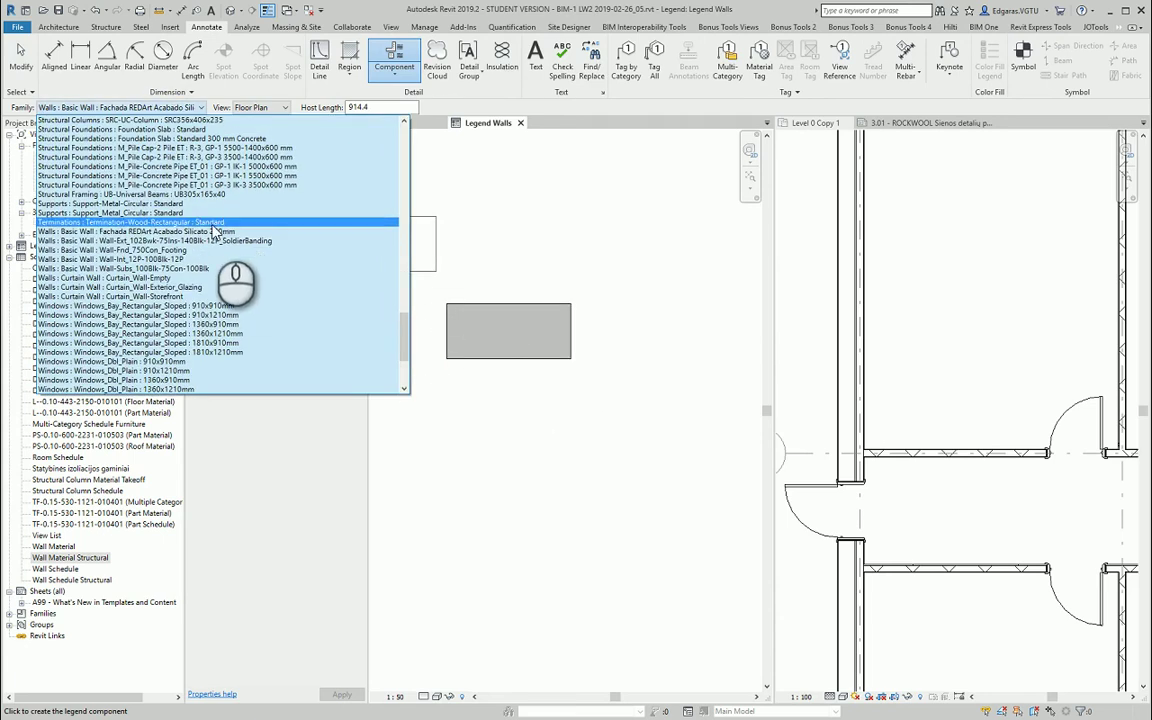
click(154, 260)
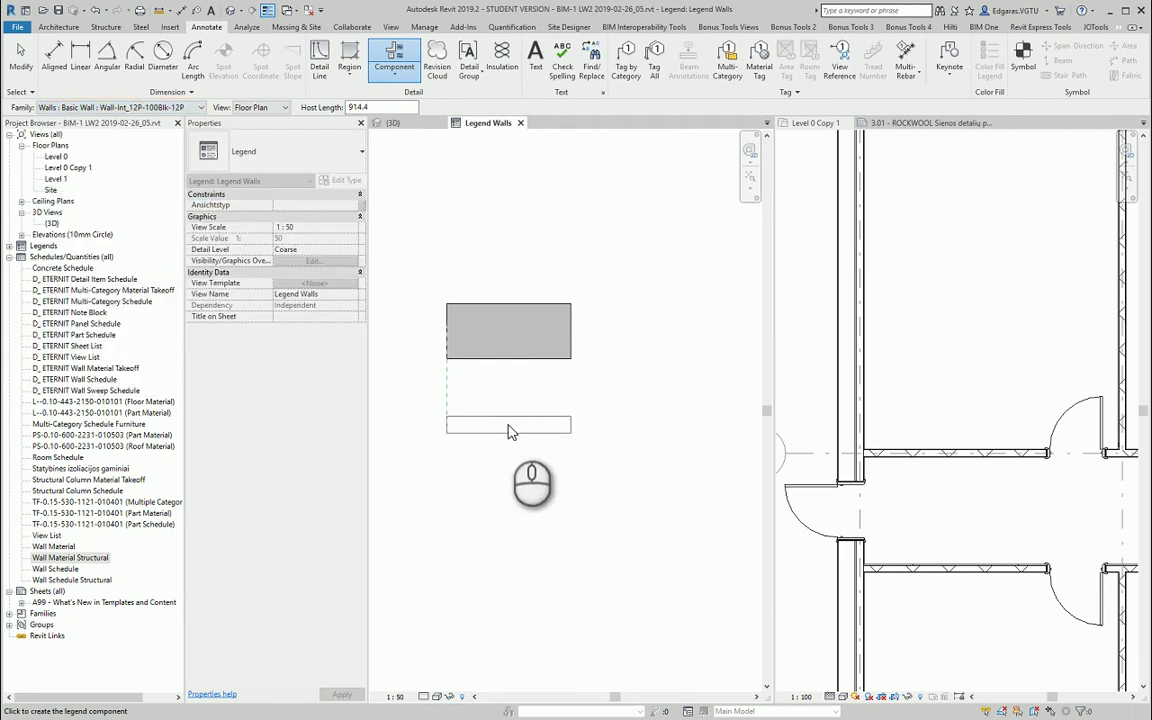
click(508, 416)
key(Escape)
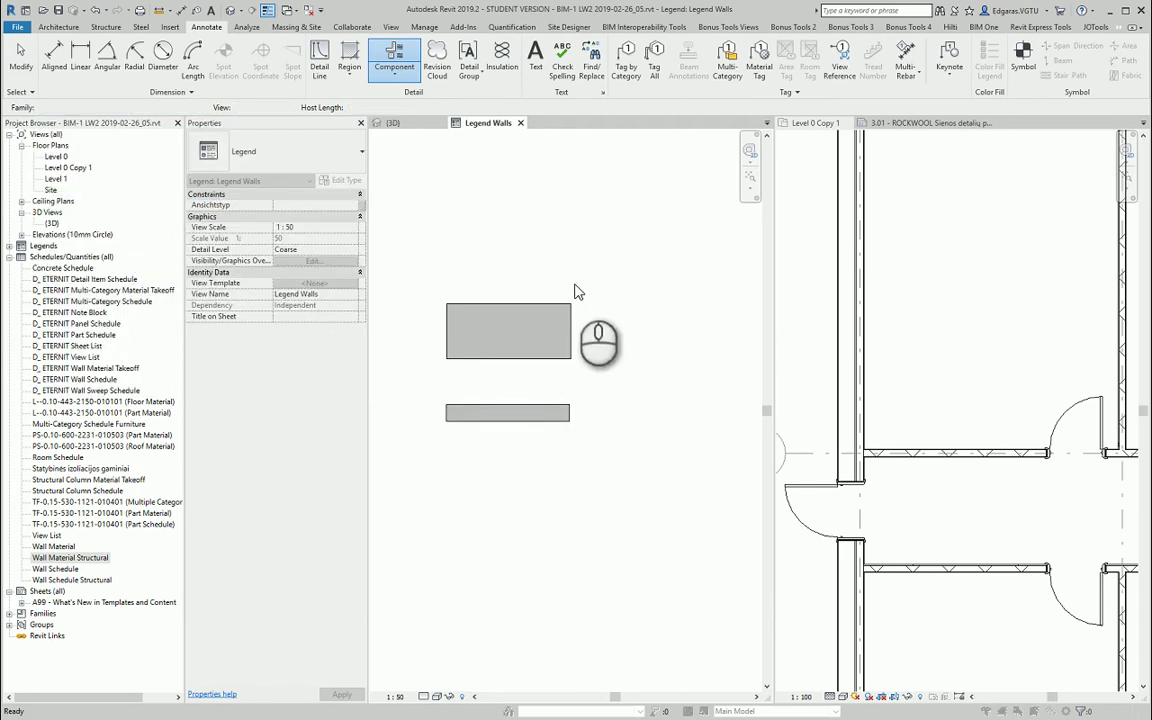
Open Purge Unused with PU and close it without purging anything.
key(p)
key(u)
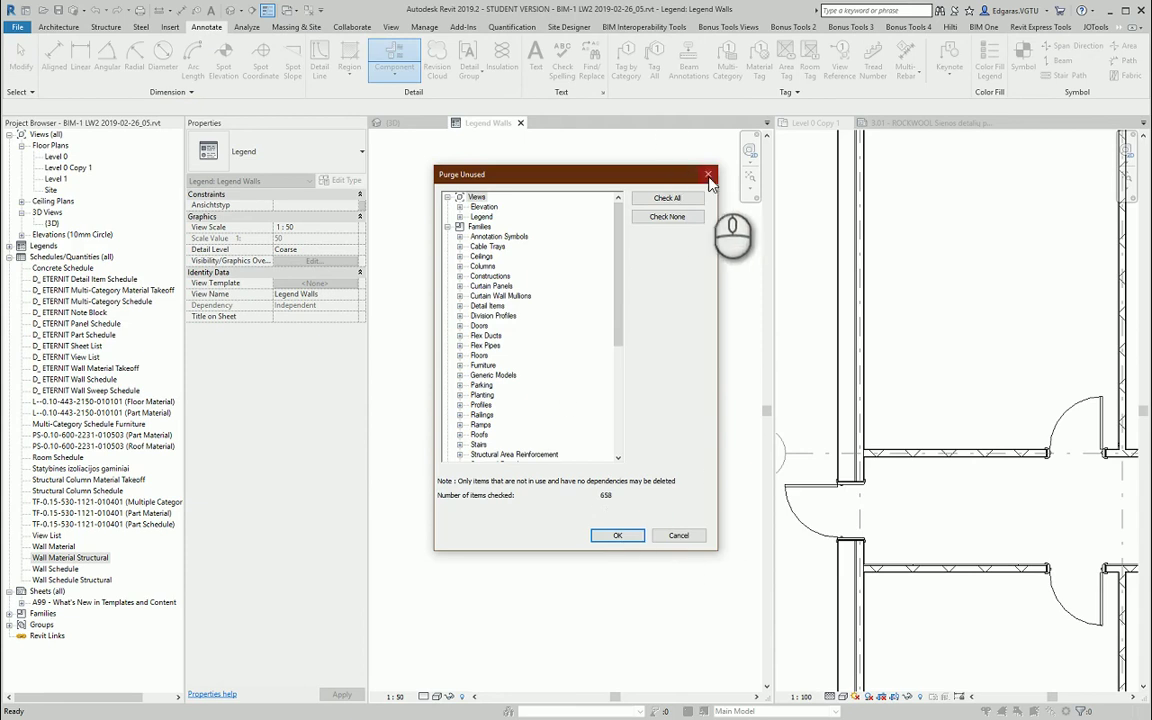
click(707, 176)
click(656, 314)
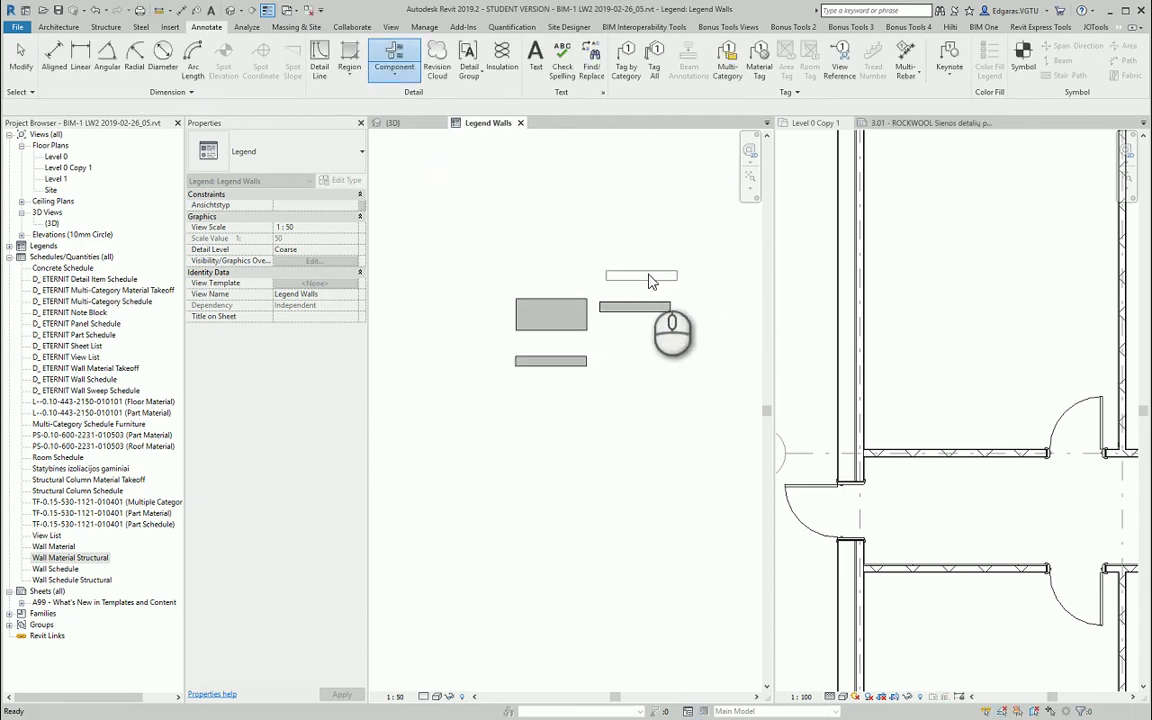
click(647, 313)
key(Escape)
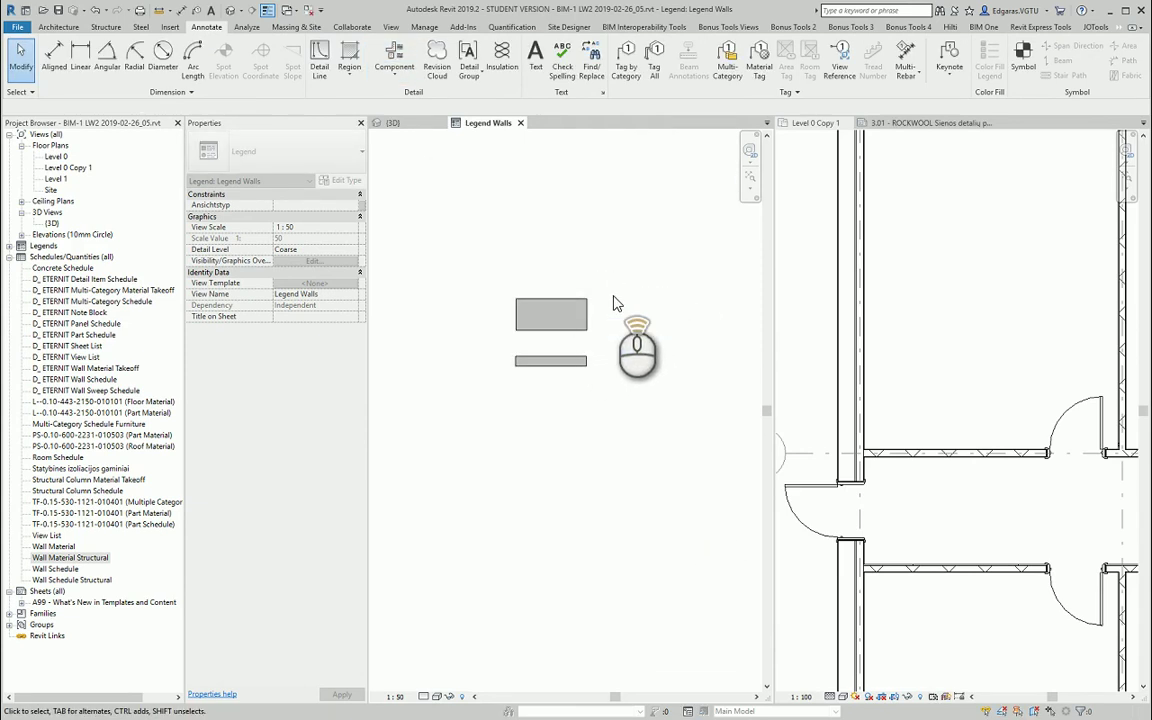
scroll(608, 310, up, 4)
scroll(563, 385, down, 2)
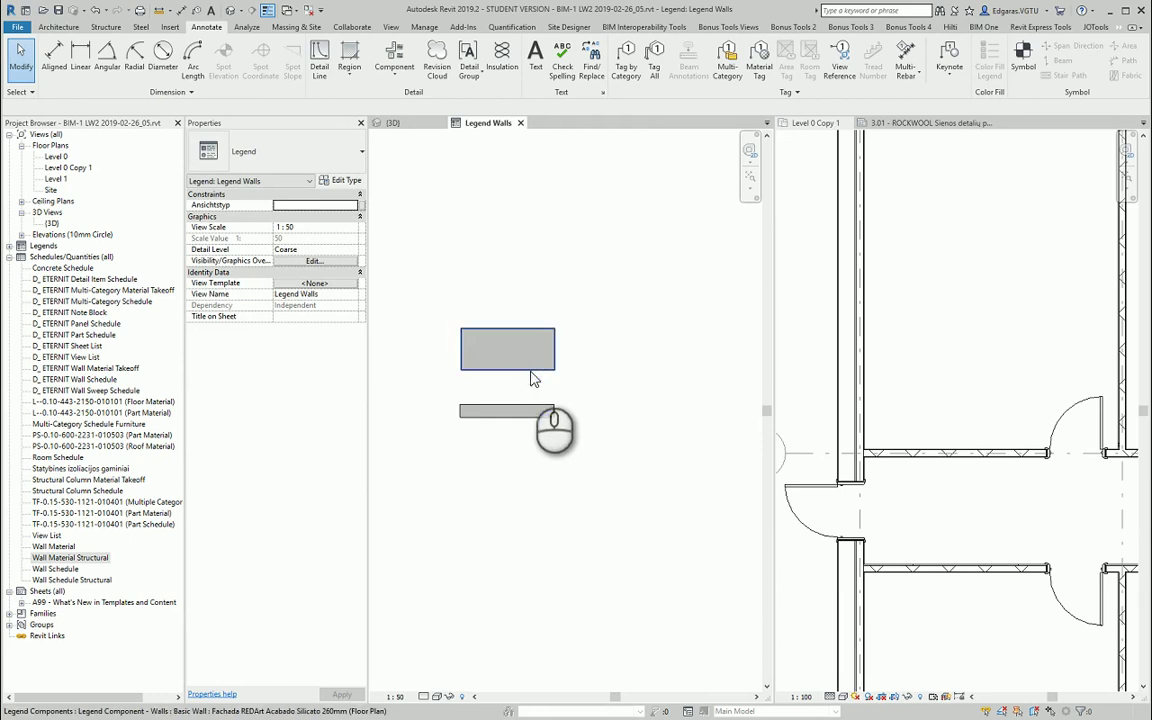
Set the legend's detail level to Fine.
click(531, 376)
click(514, 262)
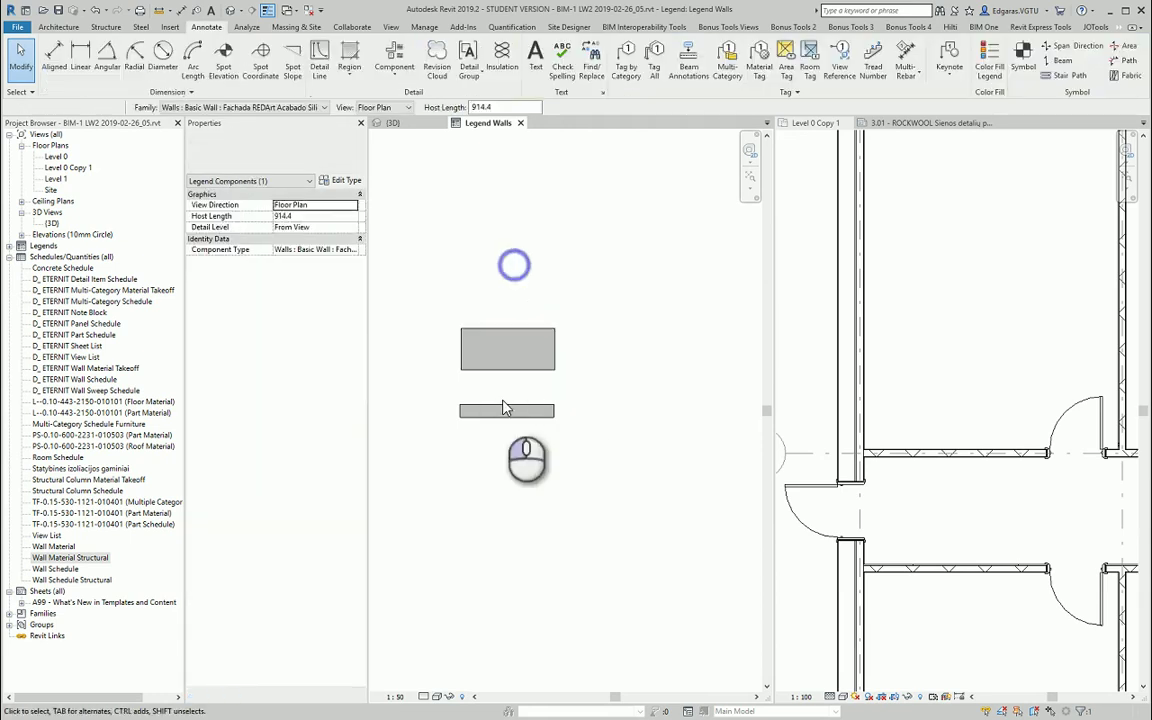
click(423, 697)
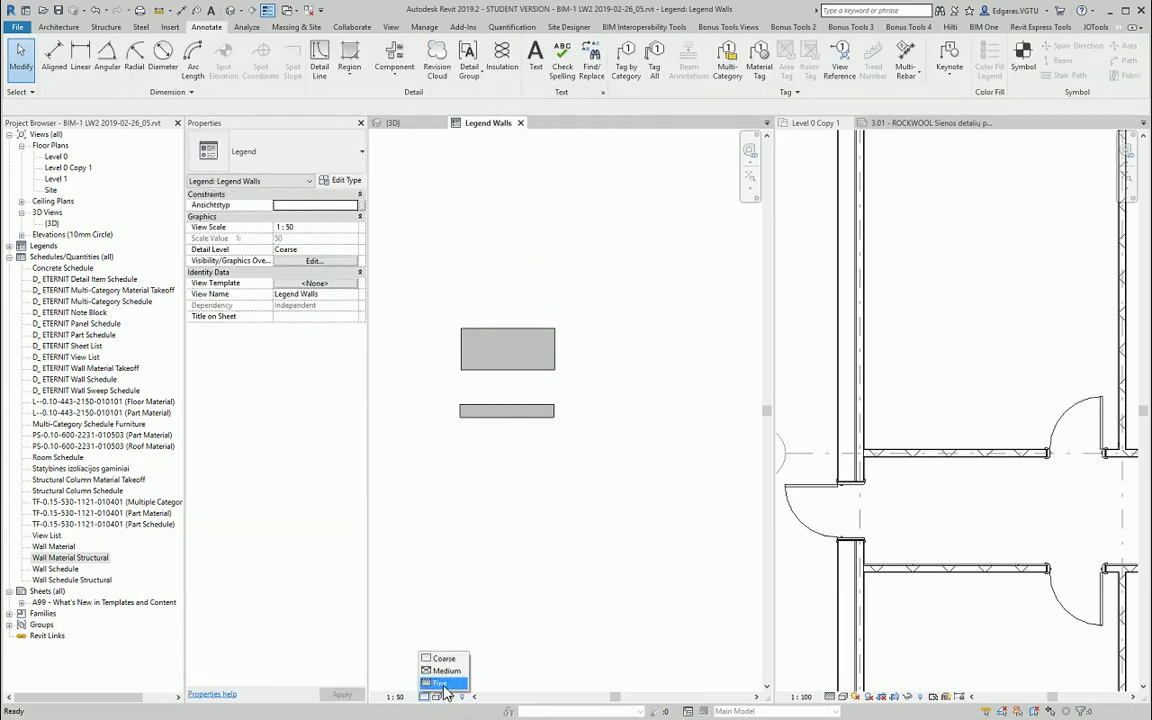
click(442, 684)
scroll(535, 524, up, 3)
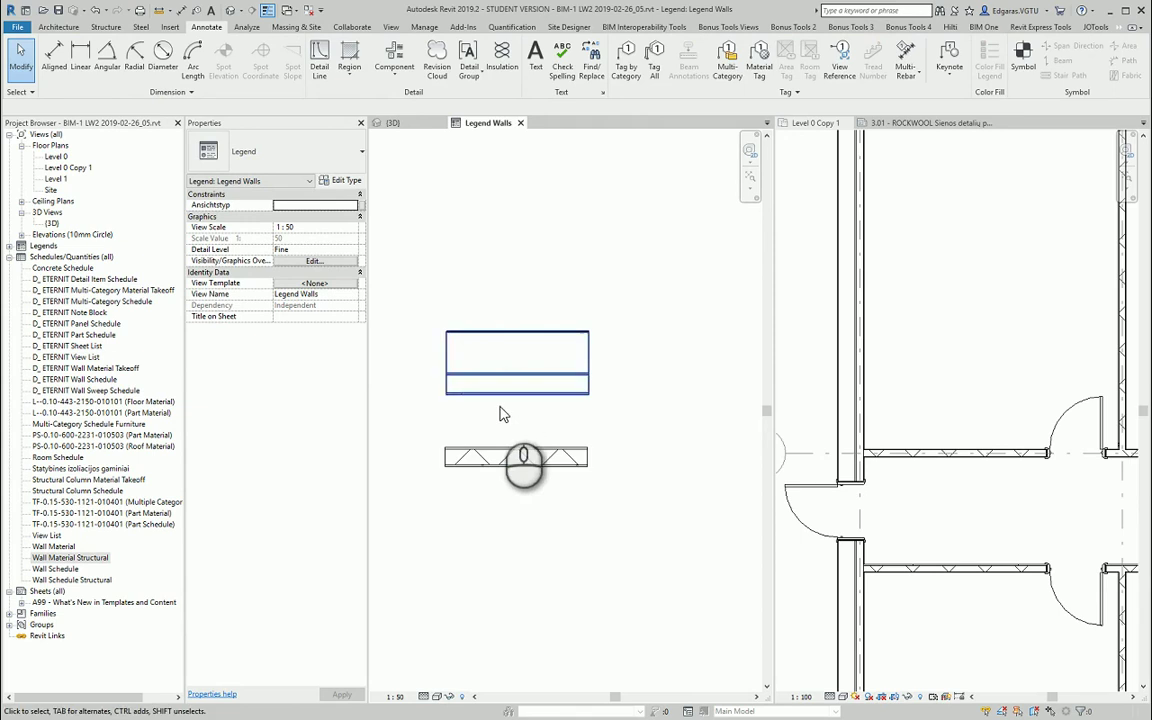
Switch the legend's visual style to Consistent Colors.
click(437, 697)
click(466, 660)
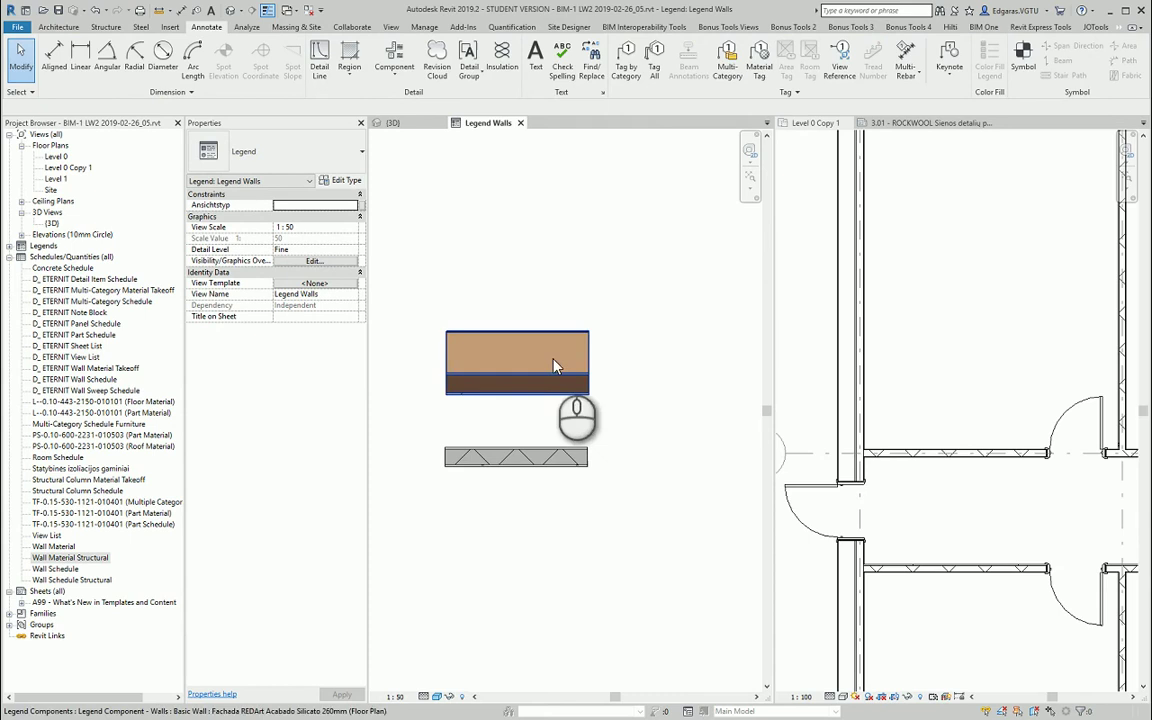
scroll(583, 515, down, 2)
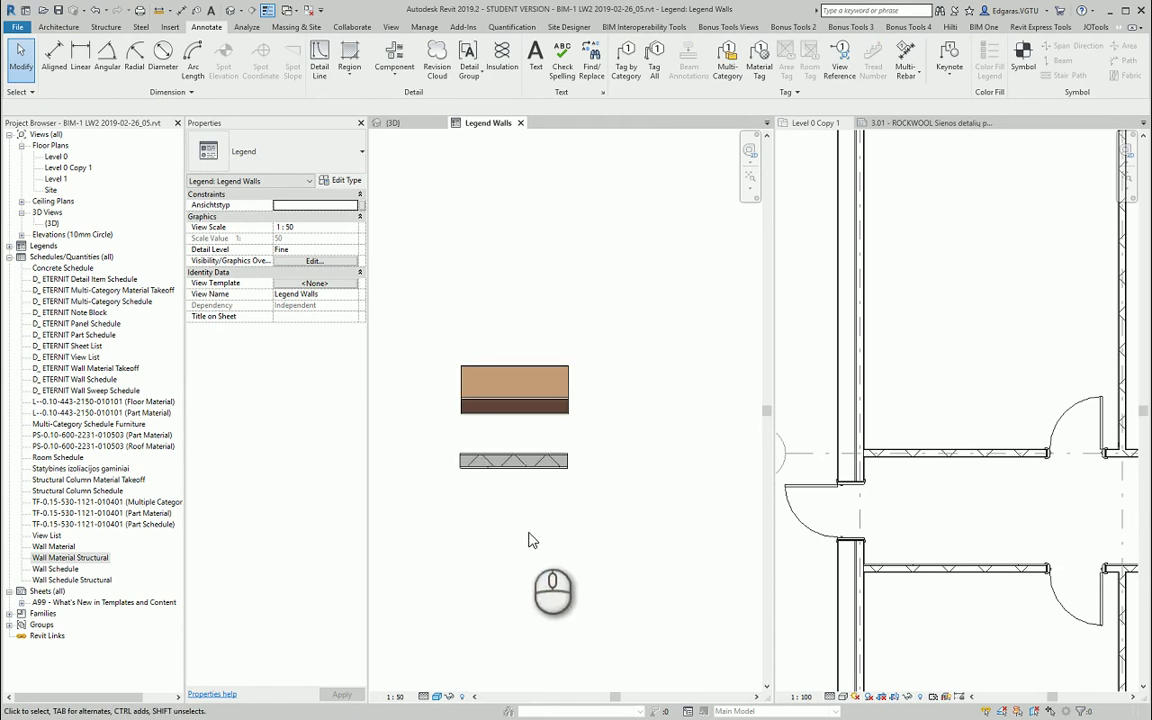
click(581, 555)
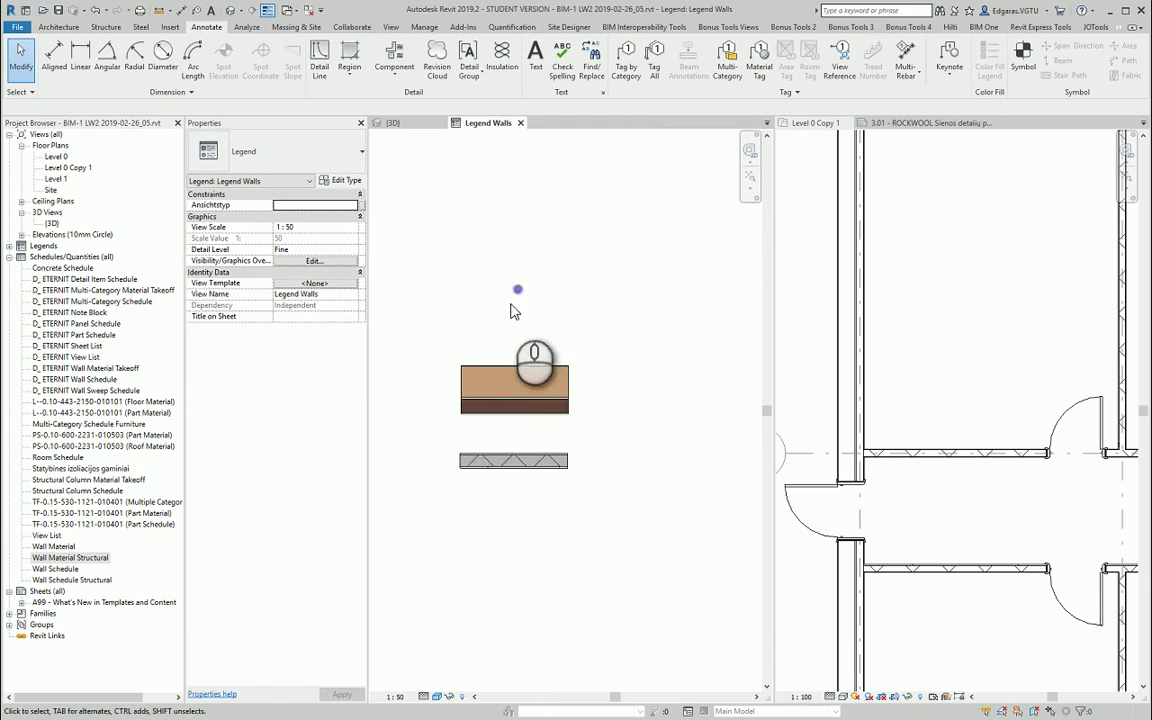
key(i)
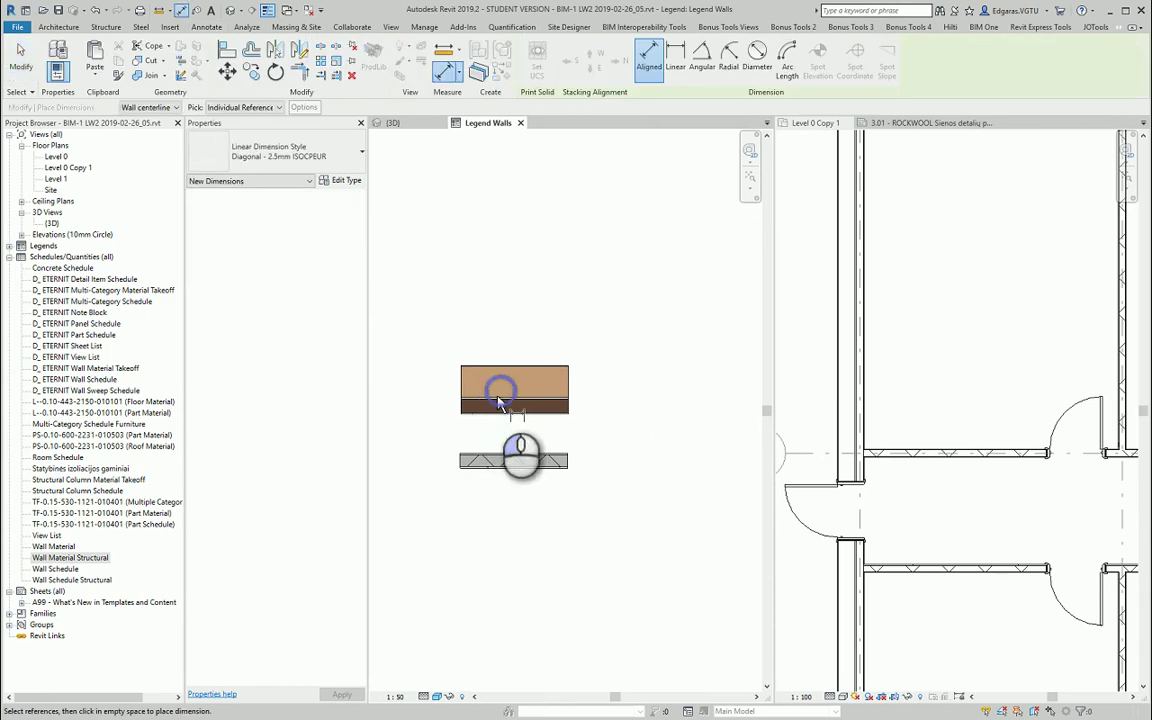
scroll(465, 385, up, 2)
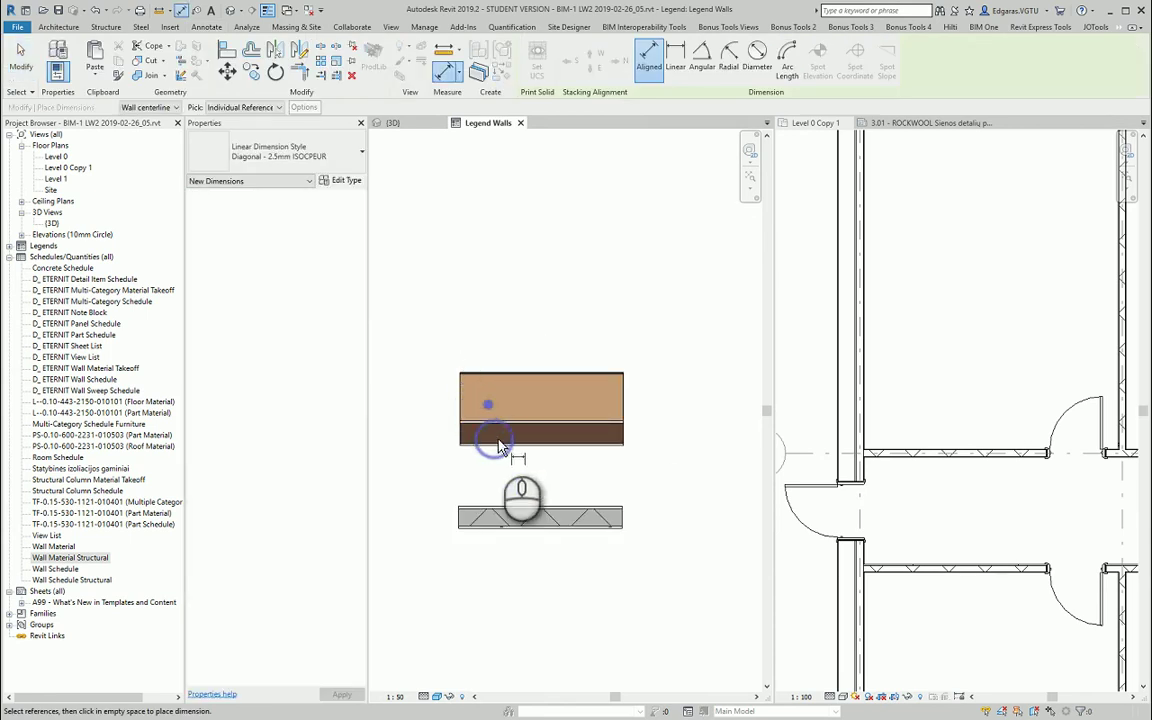
key(Escape)
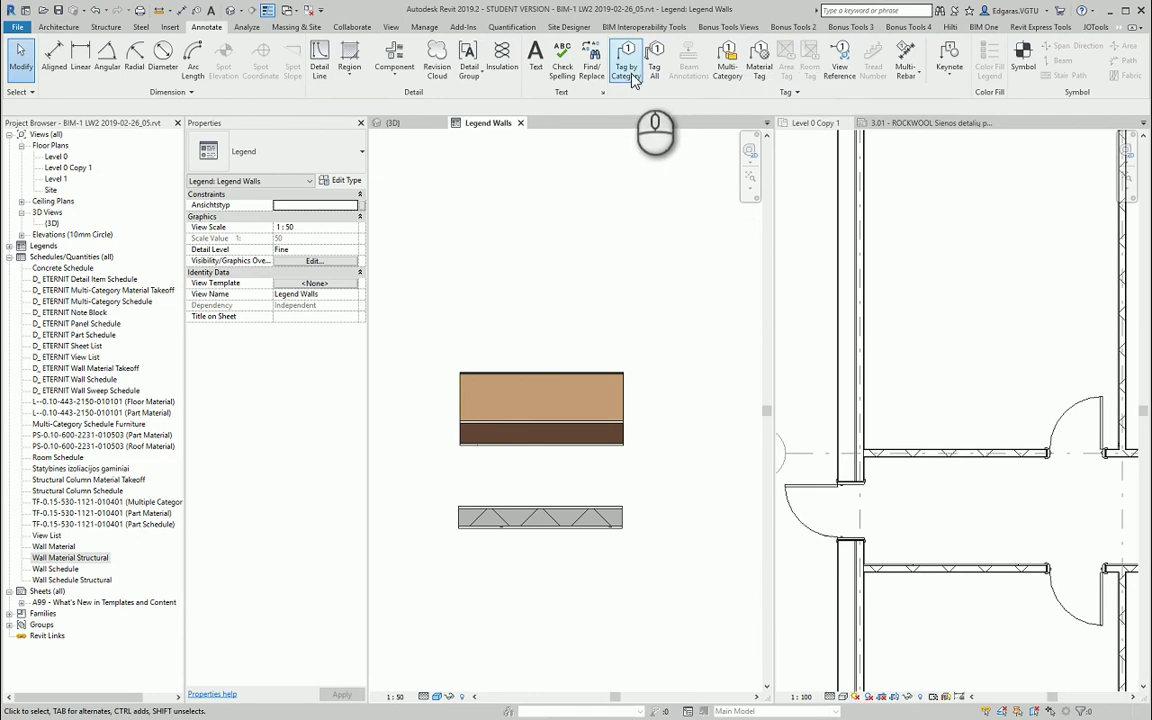
click(627, 66)
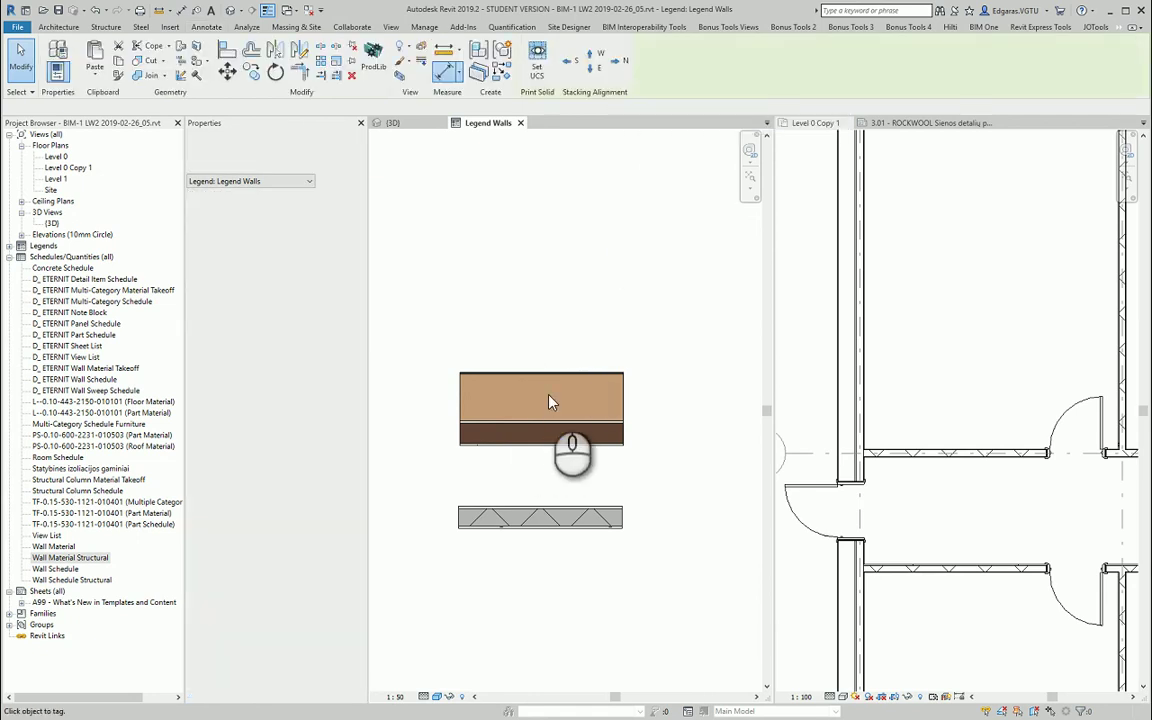
key(Escape)
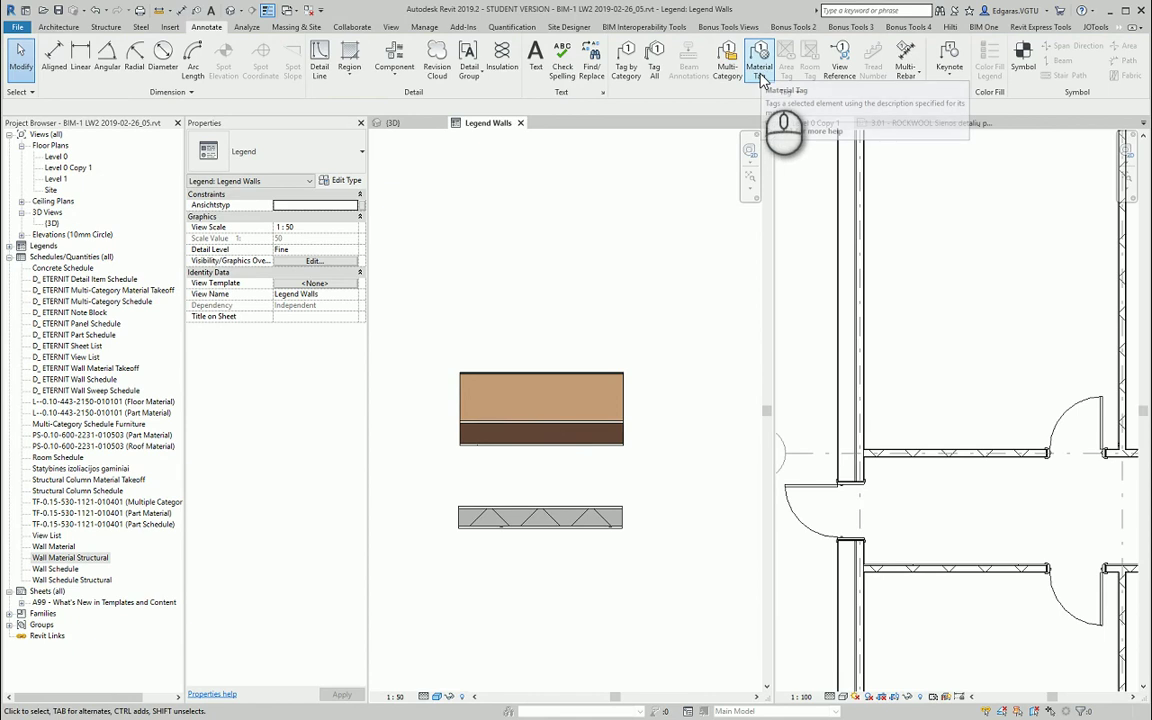
Pan and zoom the legend to recentre the two wall samples.
scroll(470, 300, down, 1)
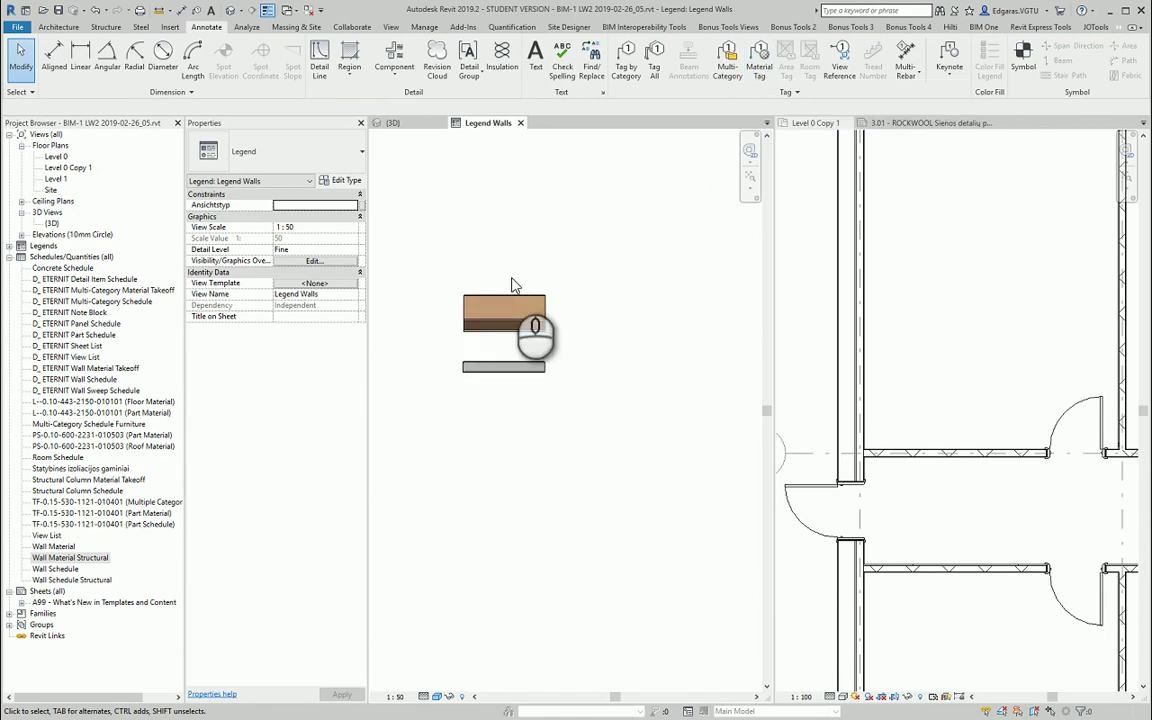
scroll(470, 321, up, 2)
scroll(565, 350, down, 1)
middle_drag(565, 350, 545, 402)
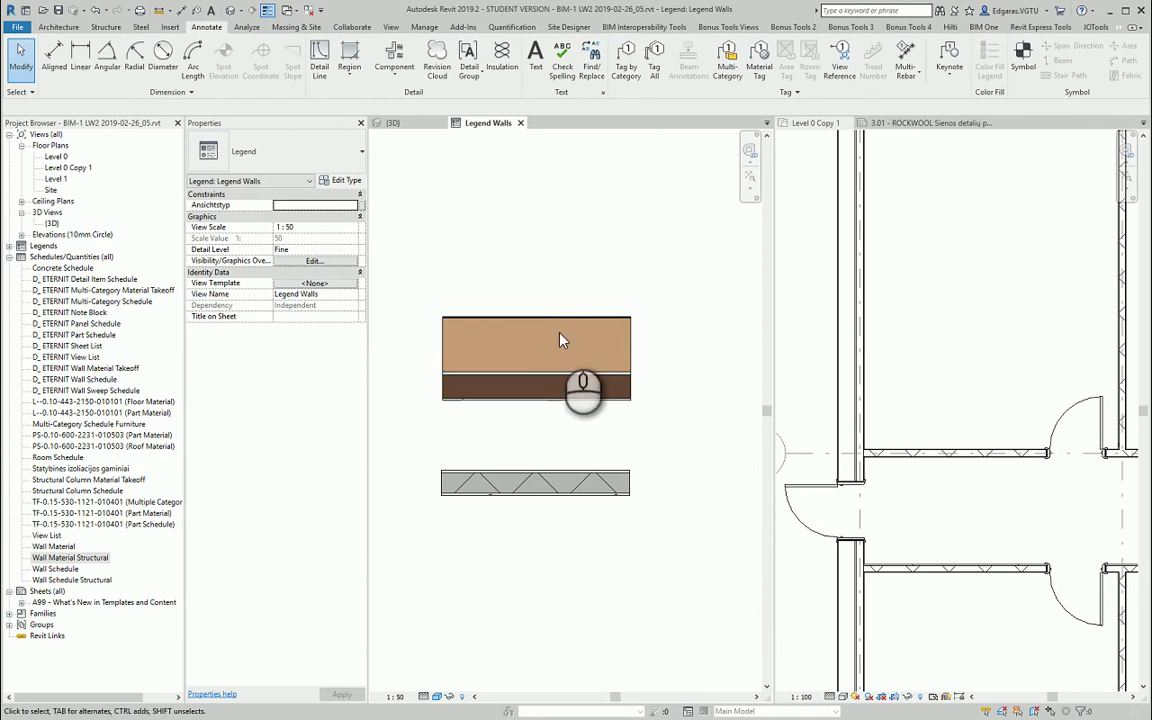
scroll(500, 328, up, 2)
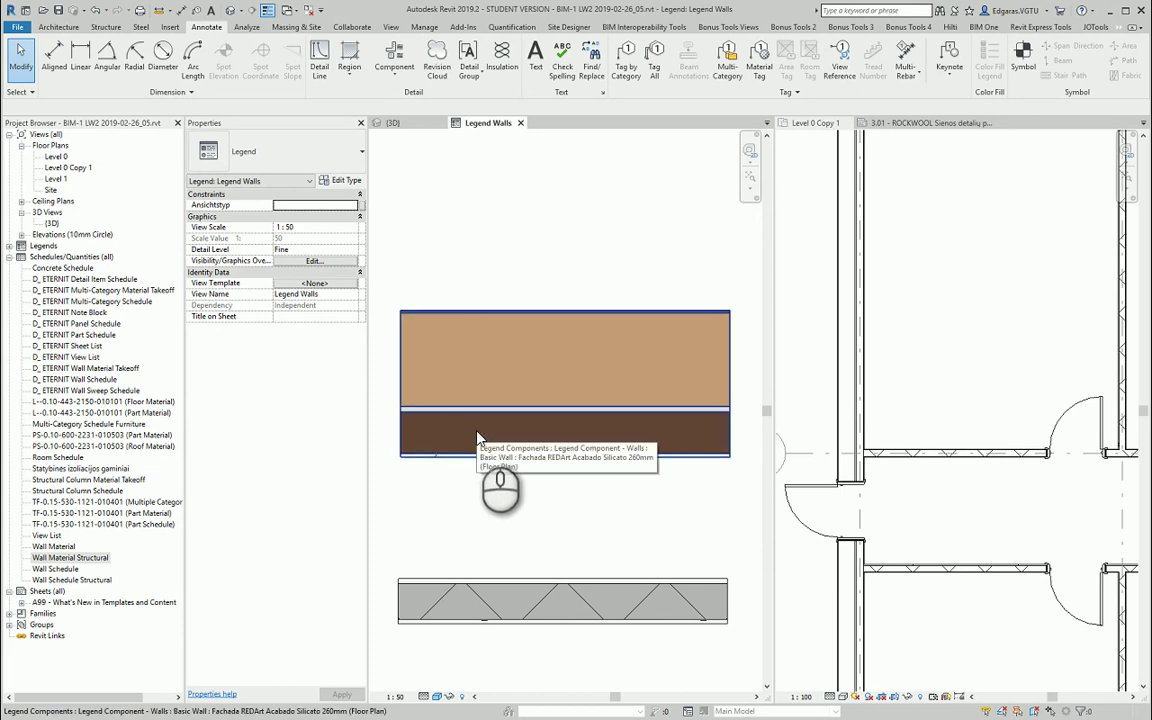
scroll(478, 438, down, 3)
scroll(459, 430, down, 3)
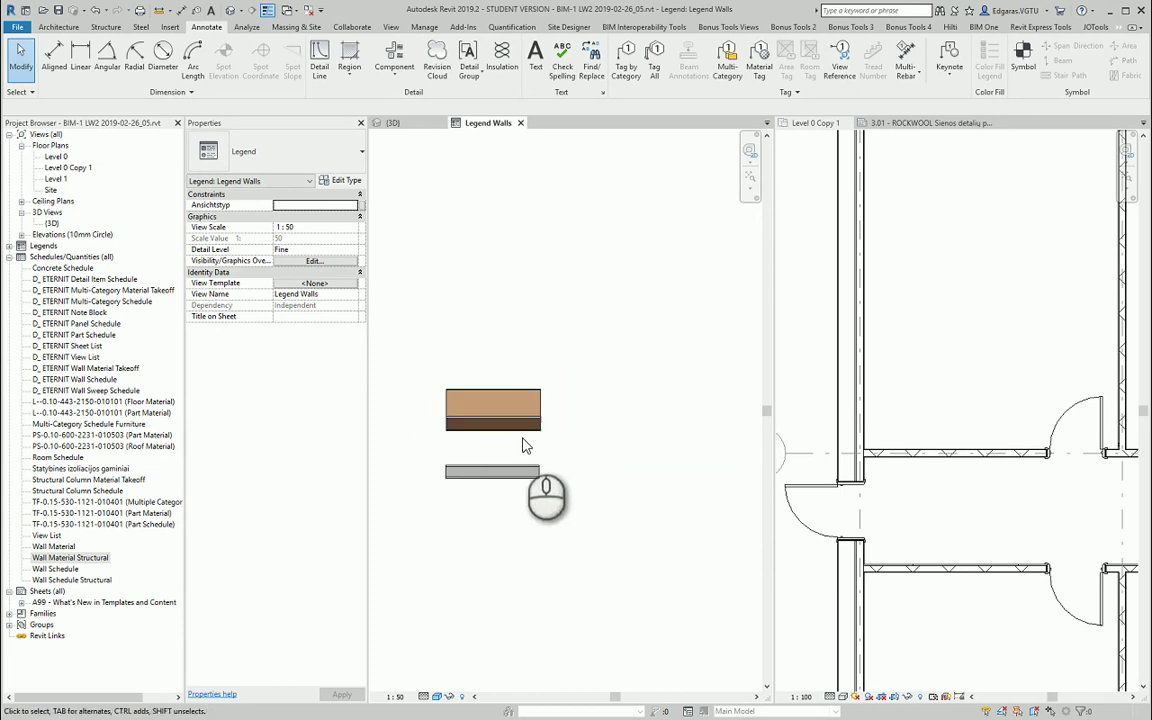
scroll(560, 360, up, 2)
scroll(582, 356, down, 1)
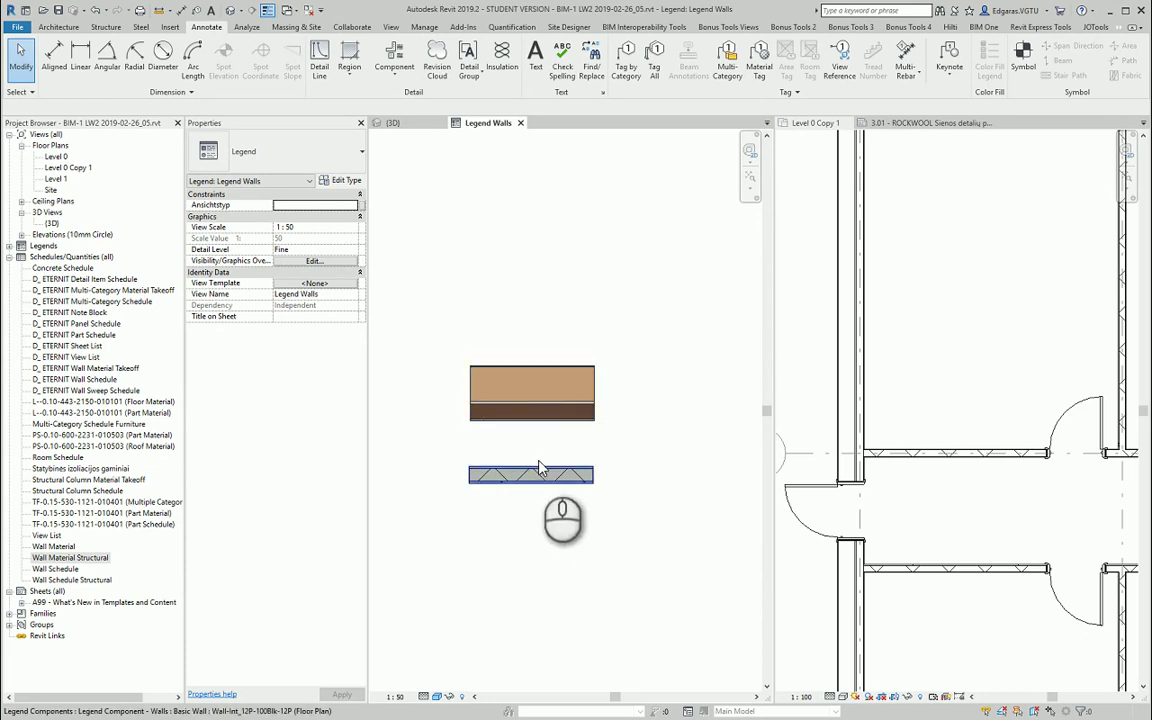
middle_drag(445, 428, 478, 399)
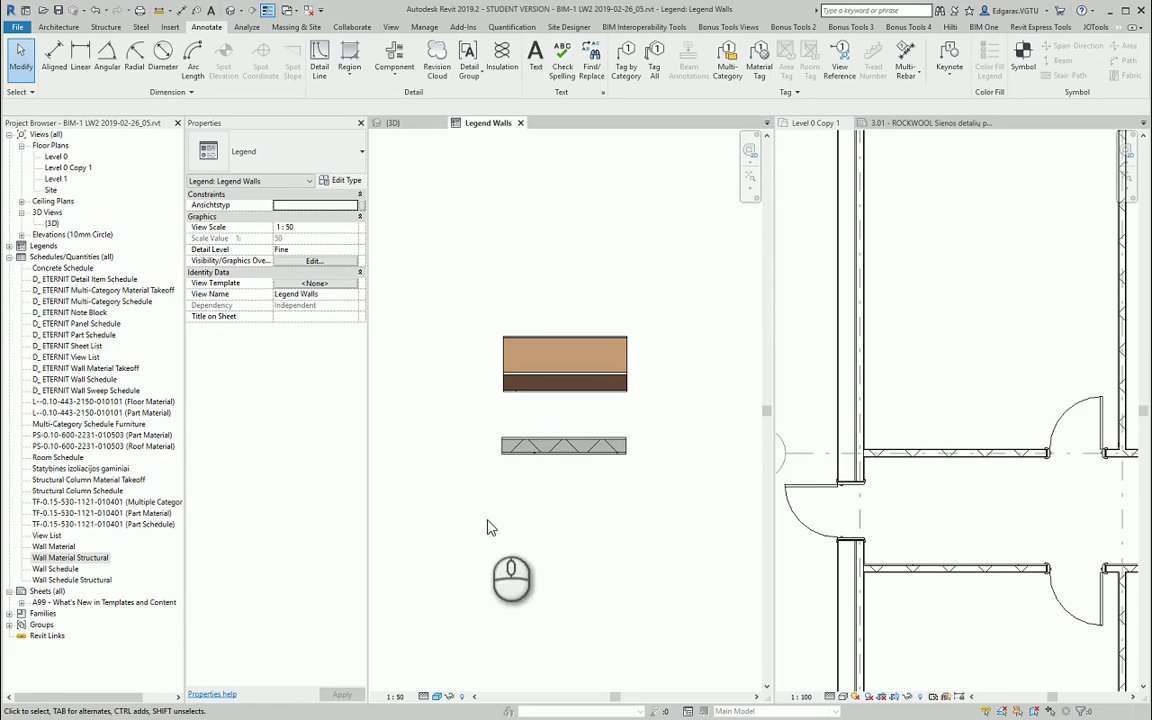
Check the interior wall's Type Mark (W-02) in its type properties, then return to the legend.
click(962, 452)
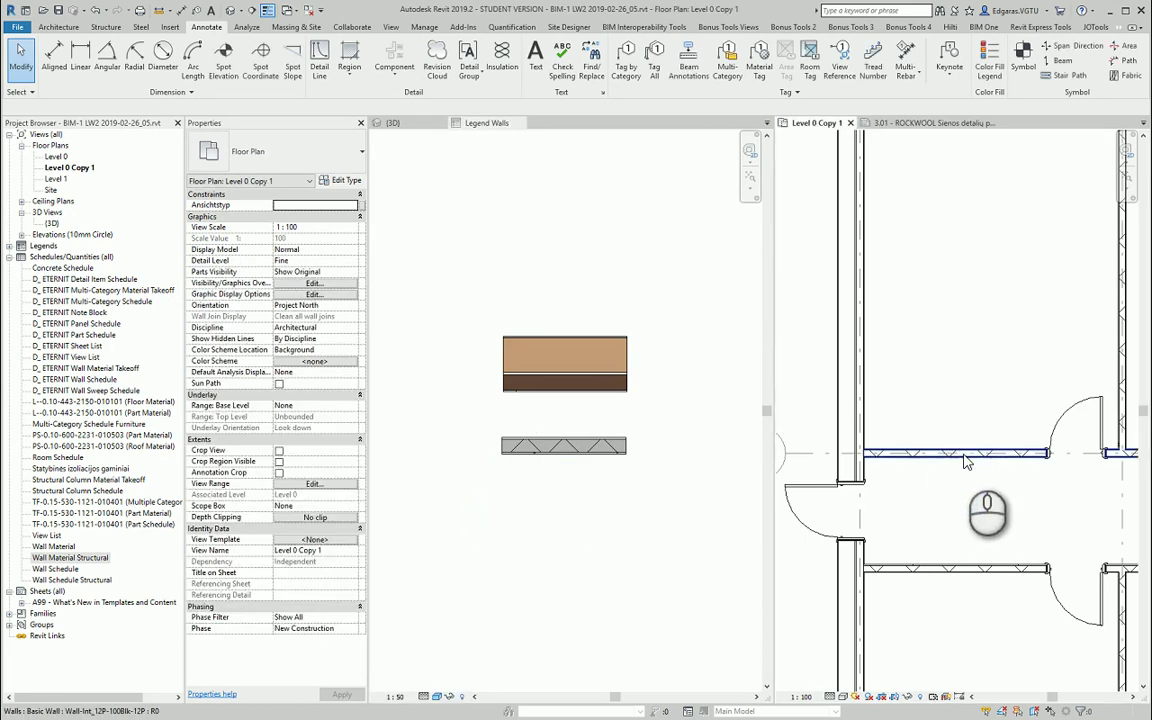
click(966, 458)
click(341, 181)
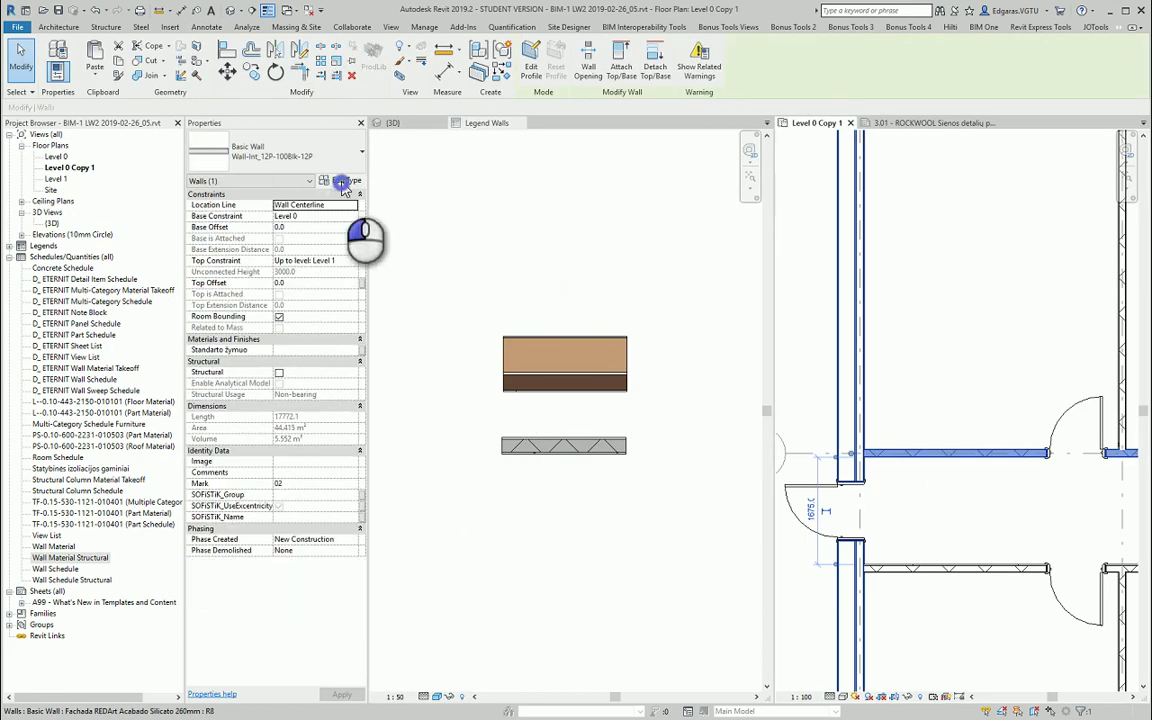
scroll(870, 300, down, 10)
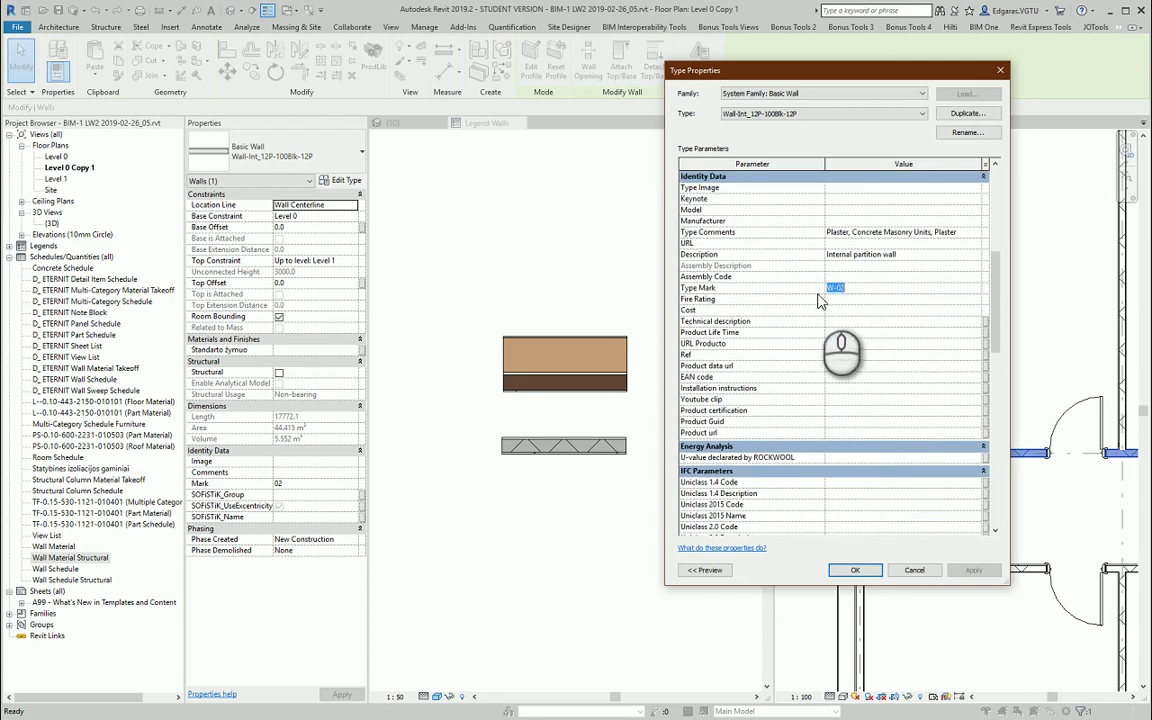
click(995, 72)
click(586, 496)
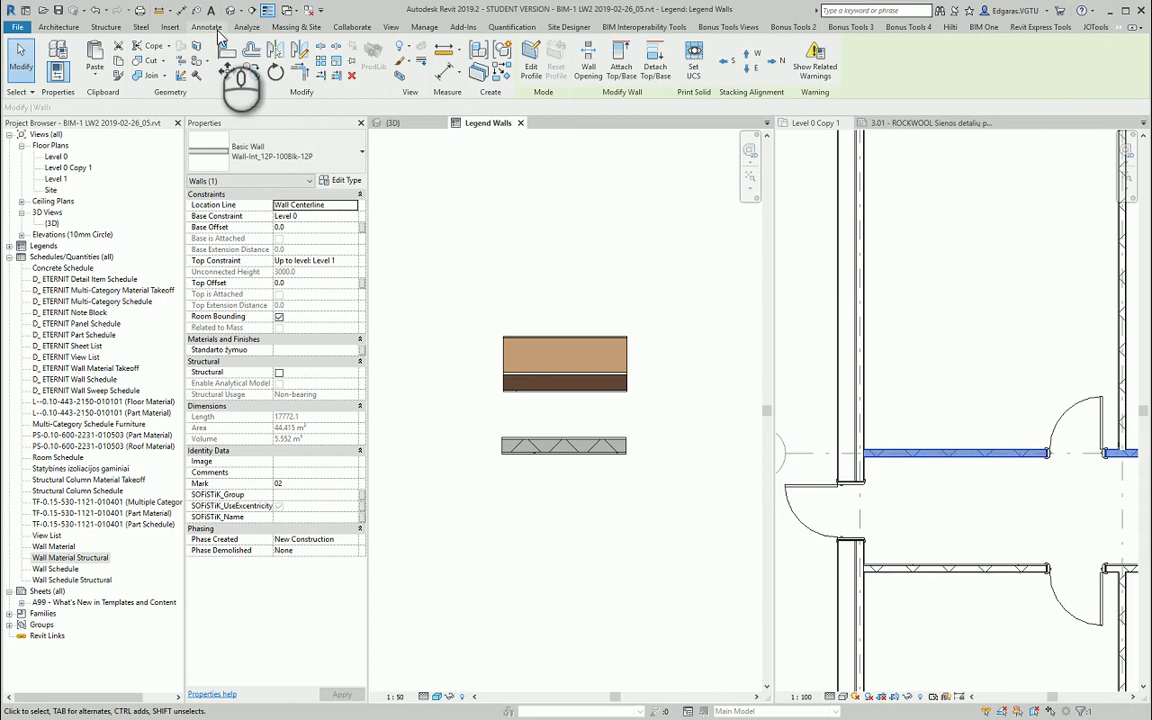
Add a 2.5mm ISOCPEUR 'W-02' text note left of the lower wall and start copying it.
click(210, 28)
click(535, 55)
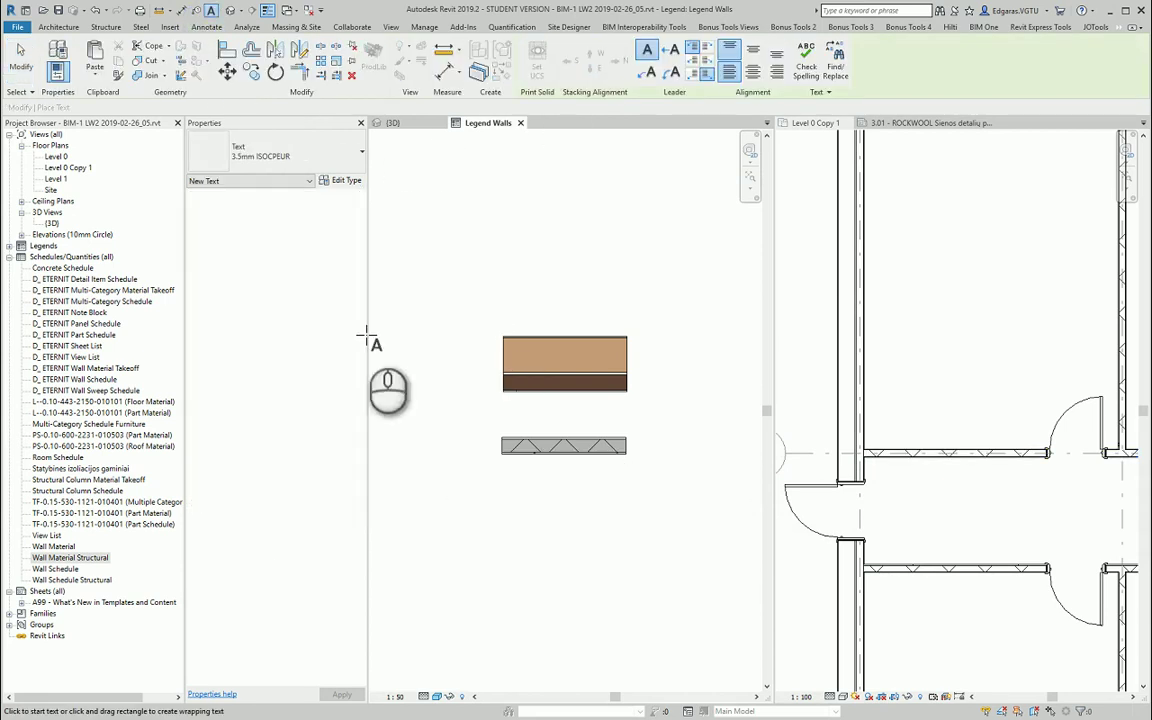
click(299, 148)
click(268, 272)
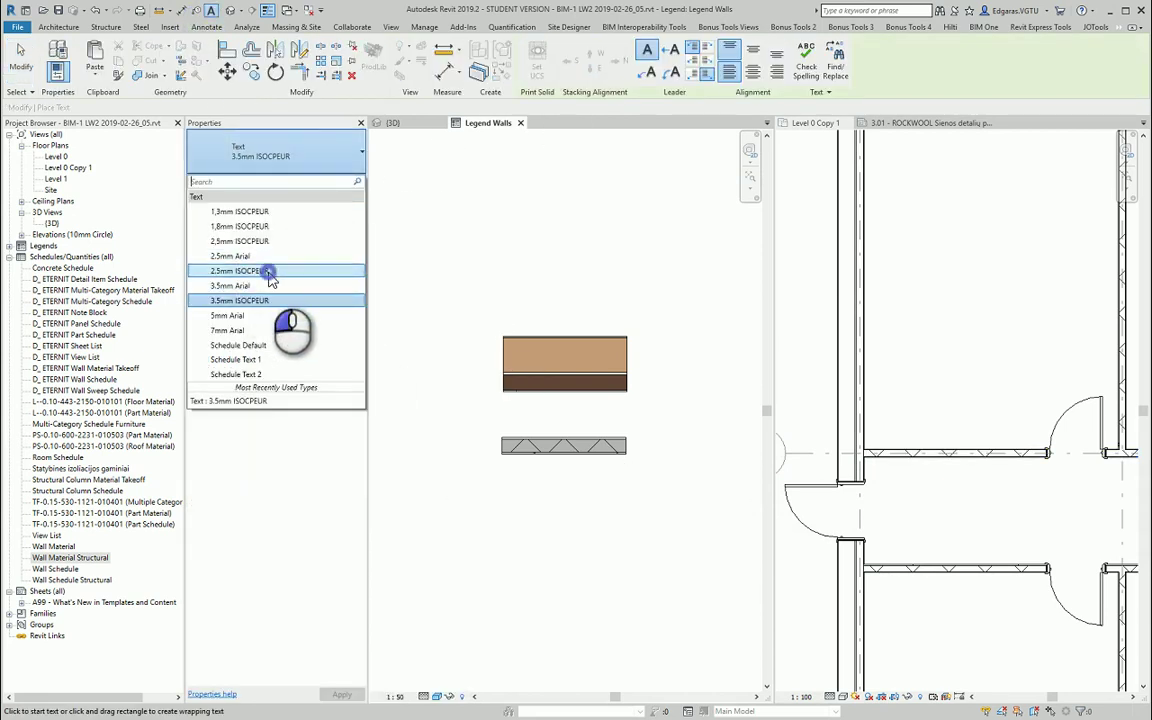
click(433, 443)
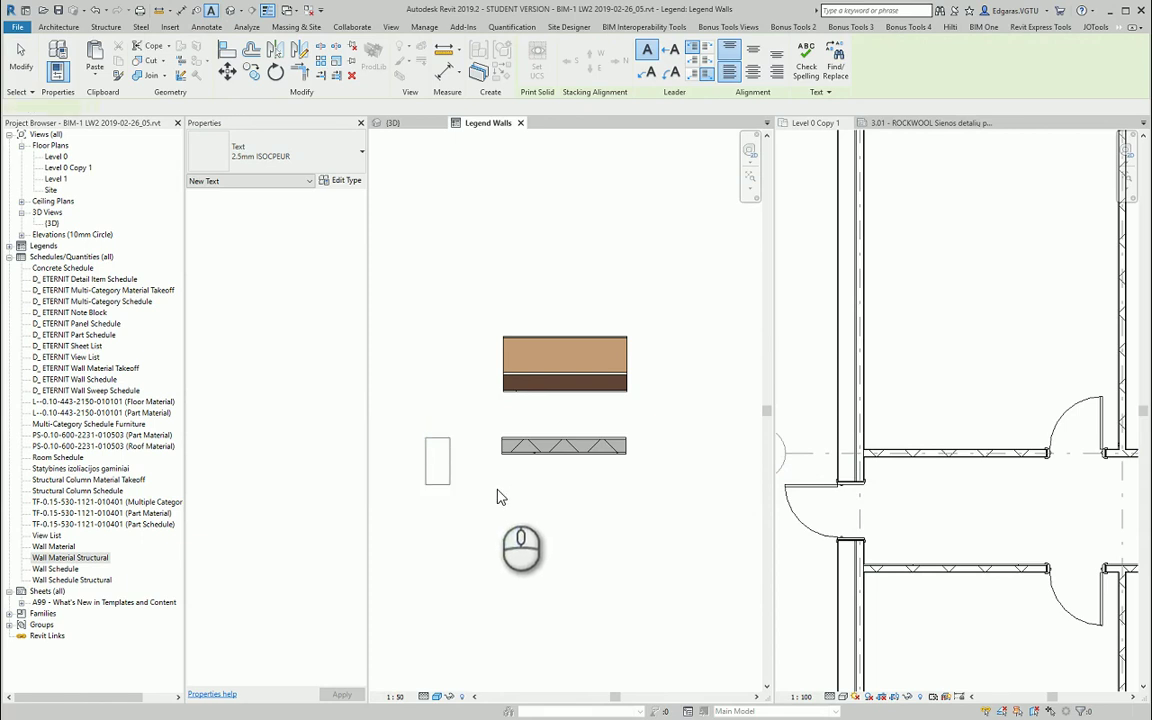
text(W-02)
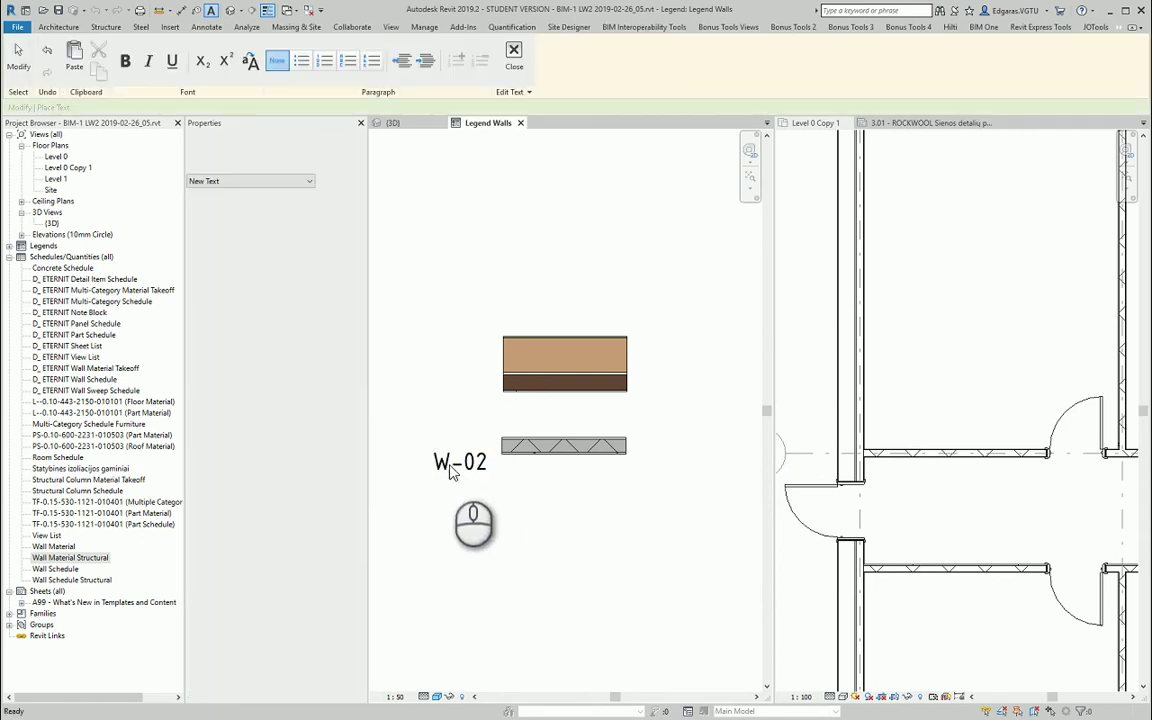
click(416, 442)
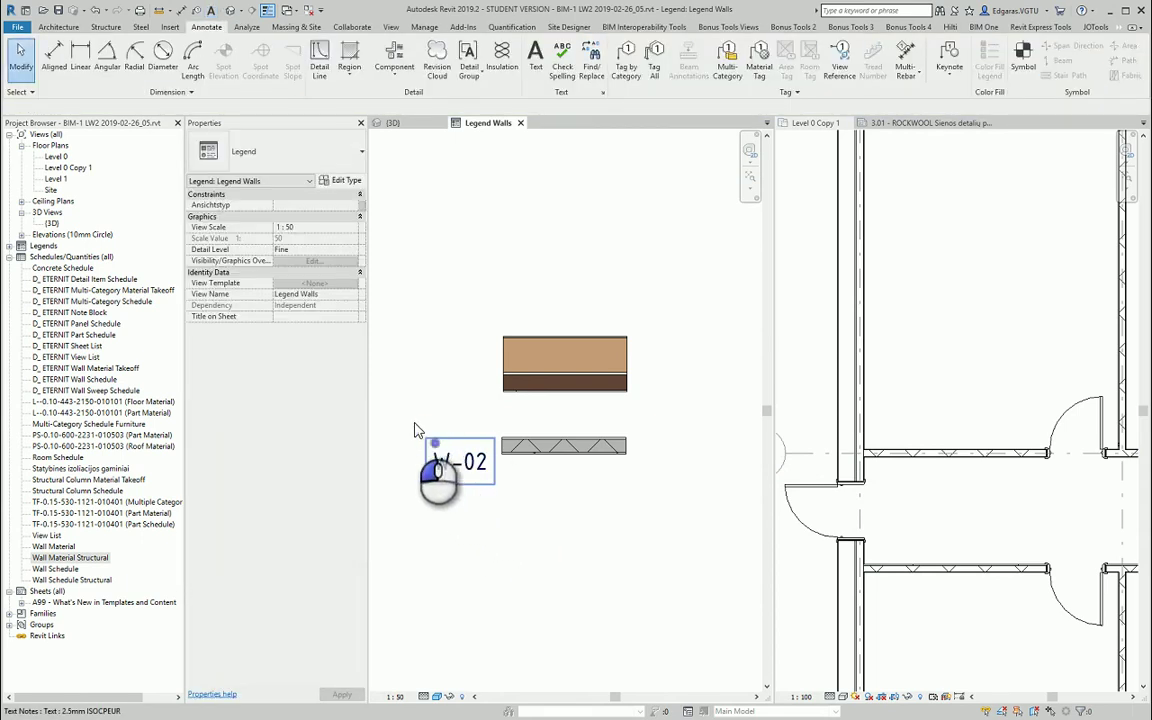
drag(418, 430, 425, 437)
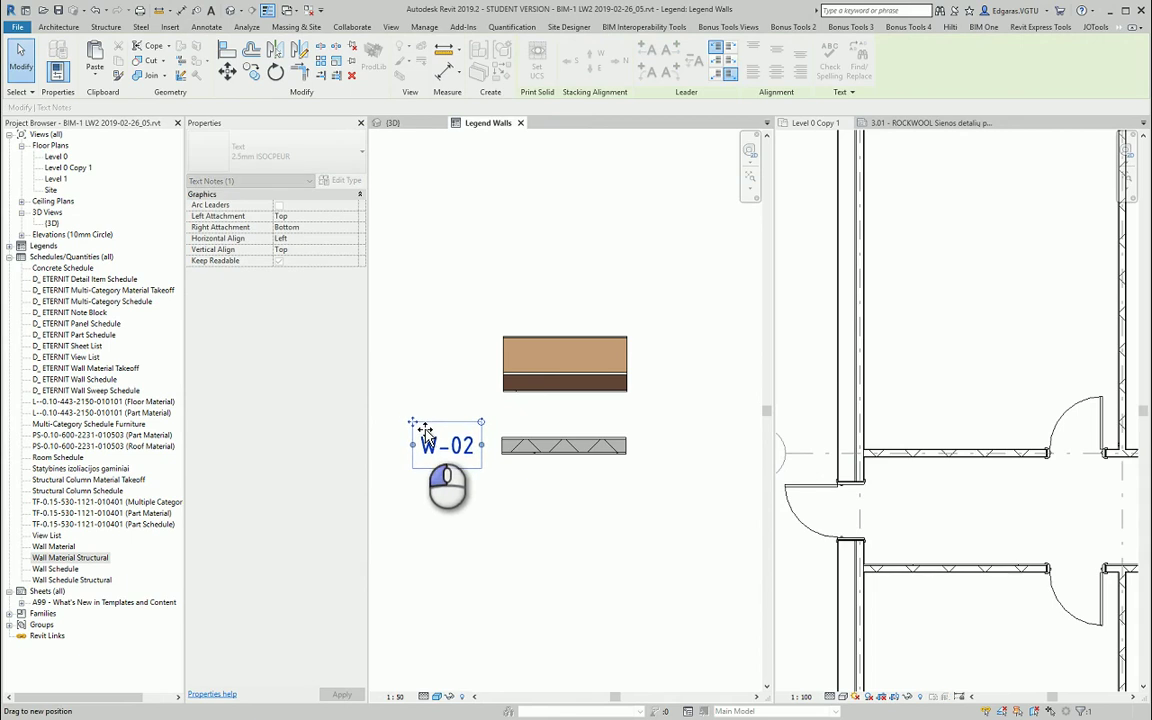
key(r)
key(o)
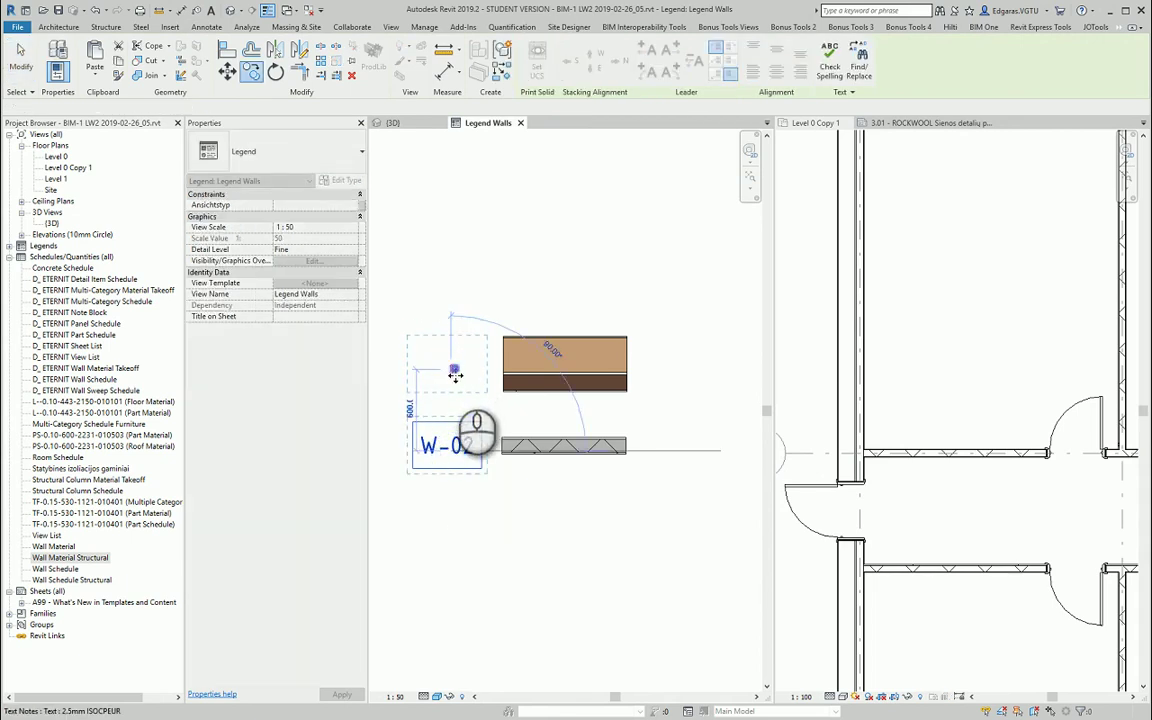
Place the label copy beside the upper wall and change its text to 'W-01'.
click(456, 370)
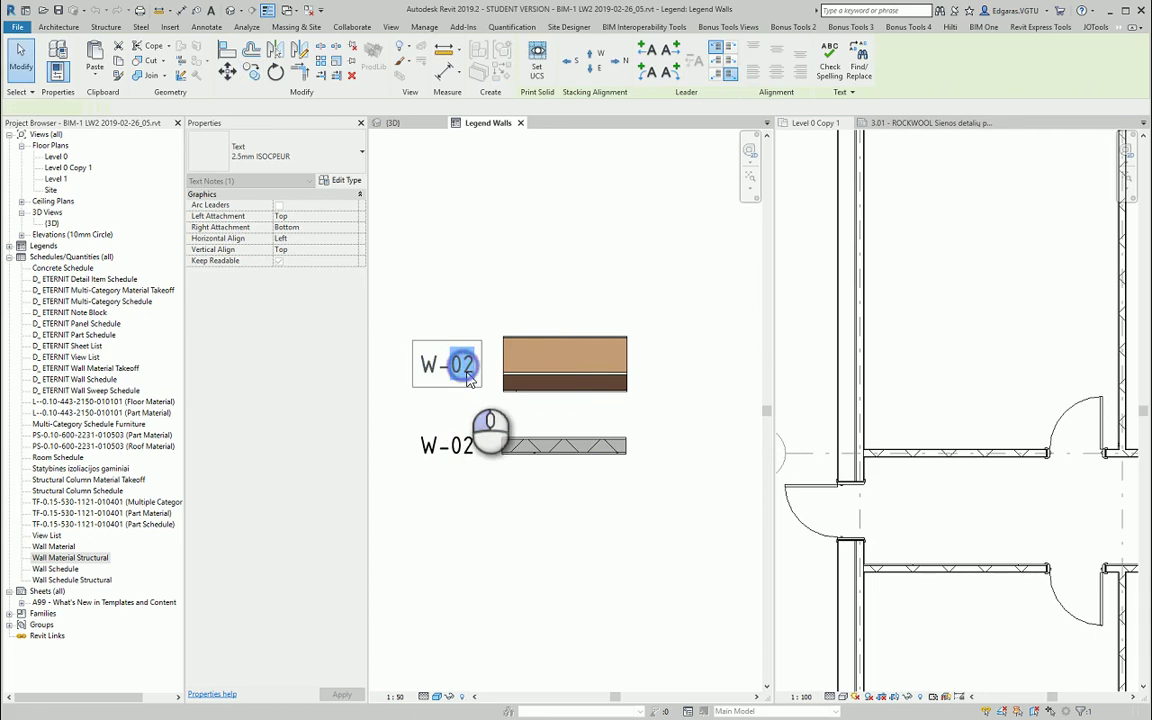
double_click(470, 378)
drag(463, 368, 485, 398)
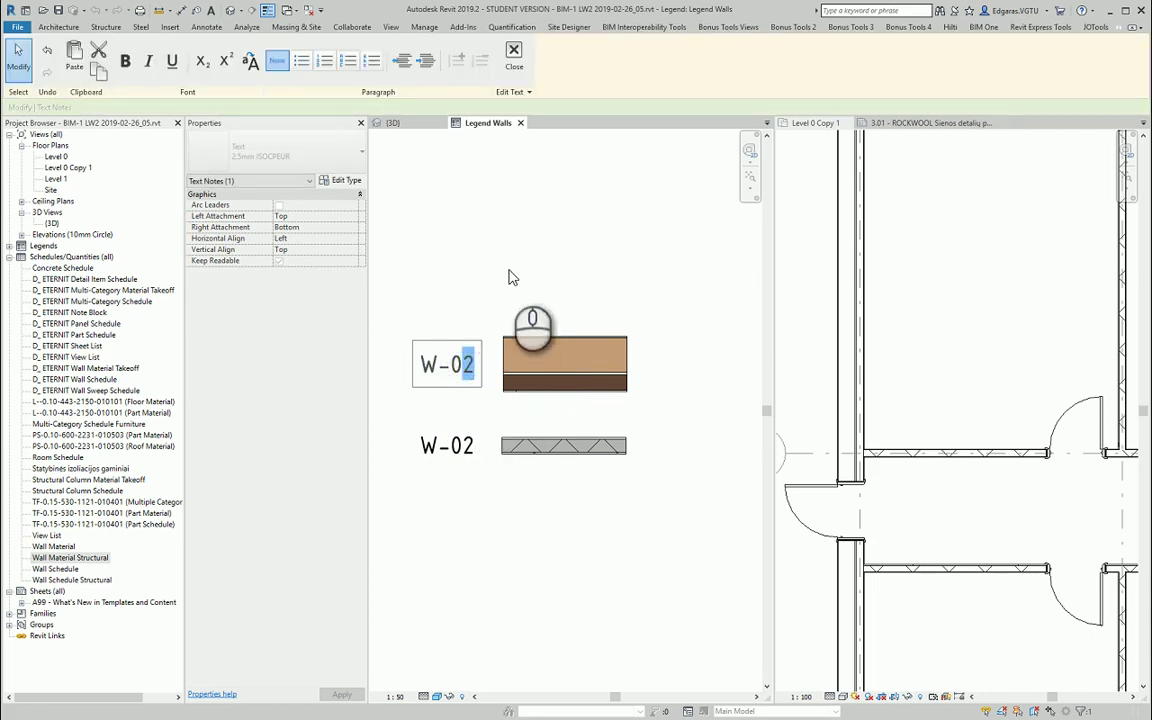
click(430, 338)
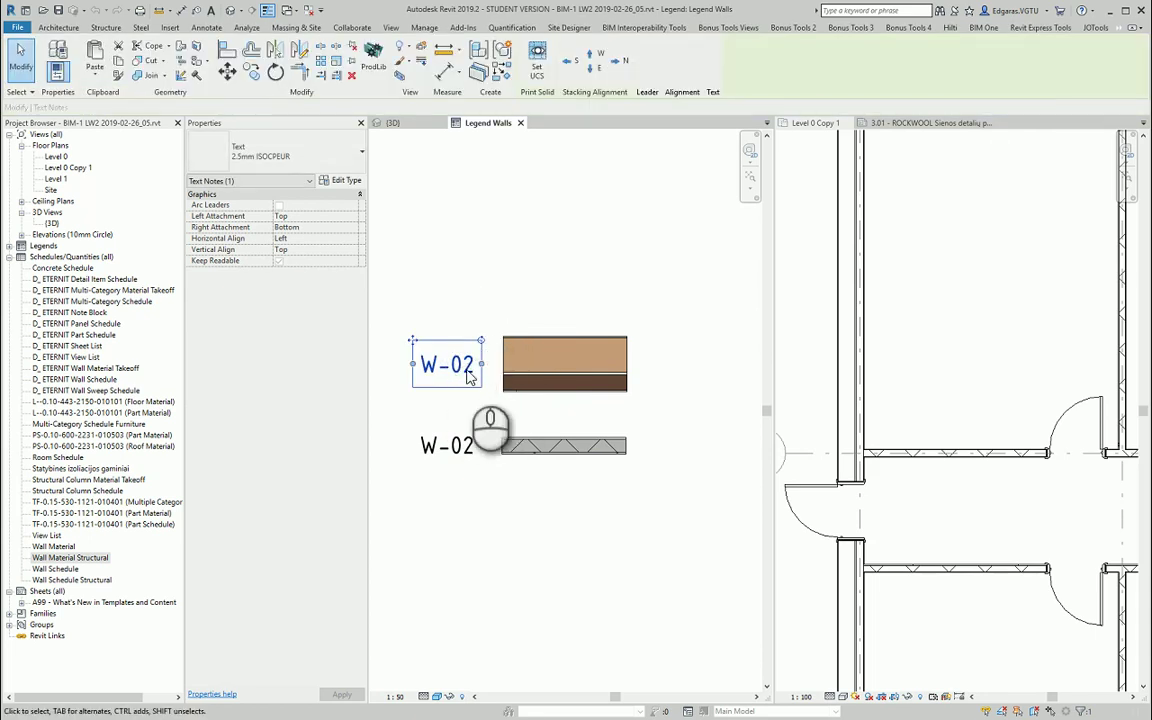
double_click(469, 372)
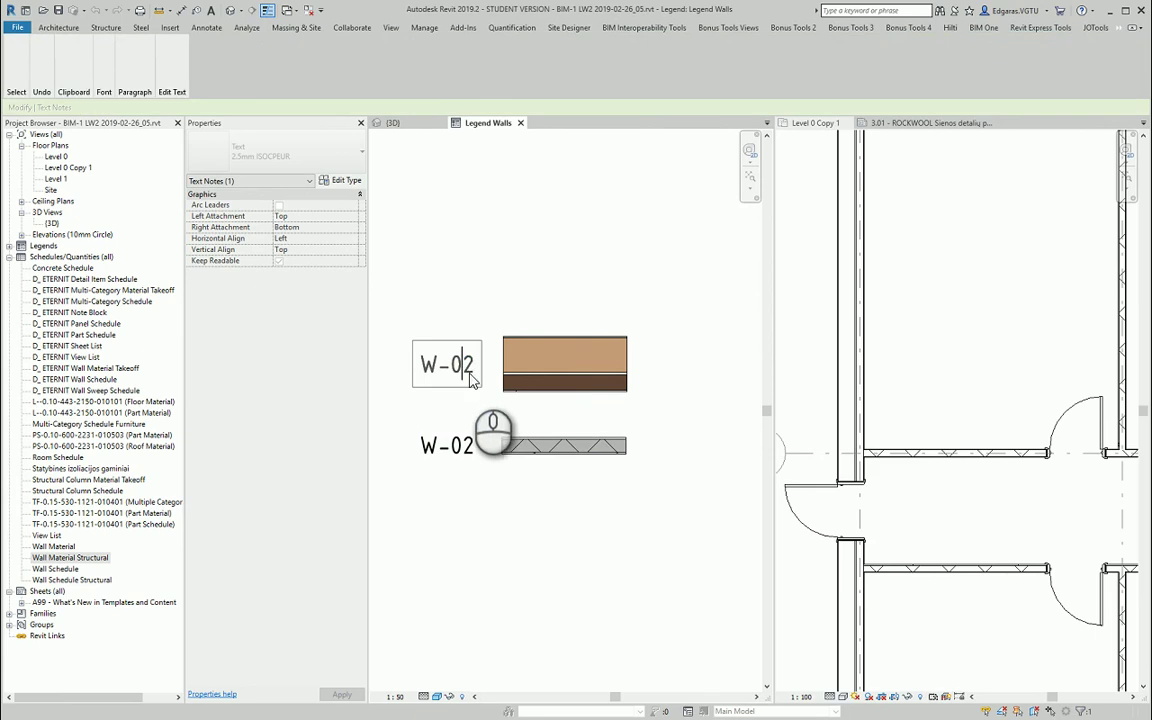
drag(477, 372, 478, 370)
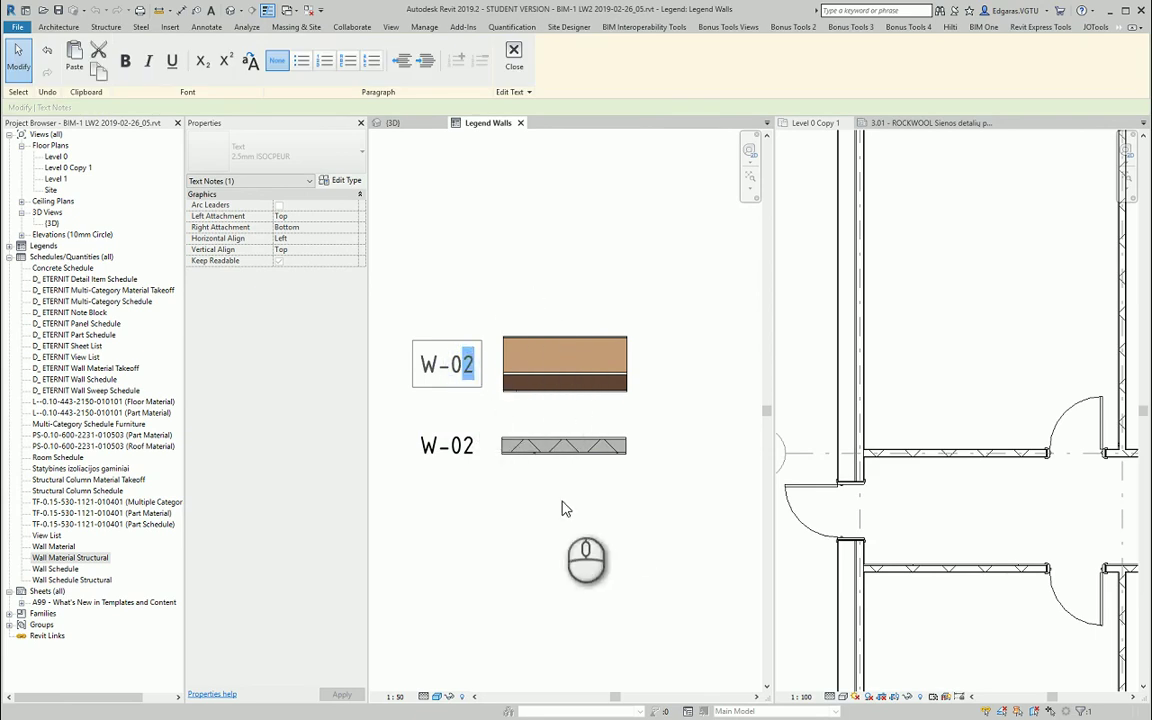
click(472, 370)
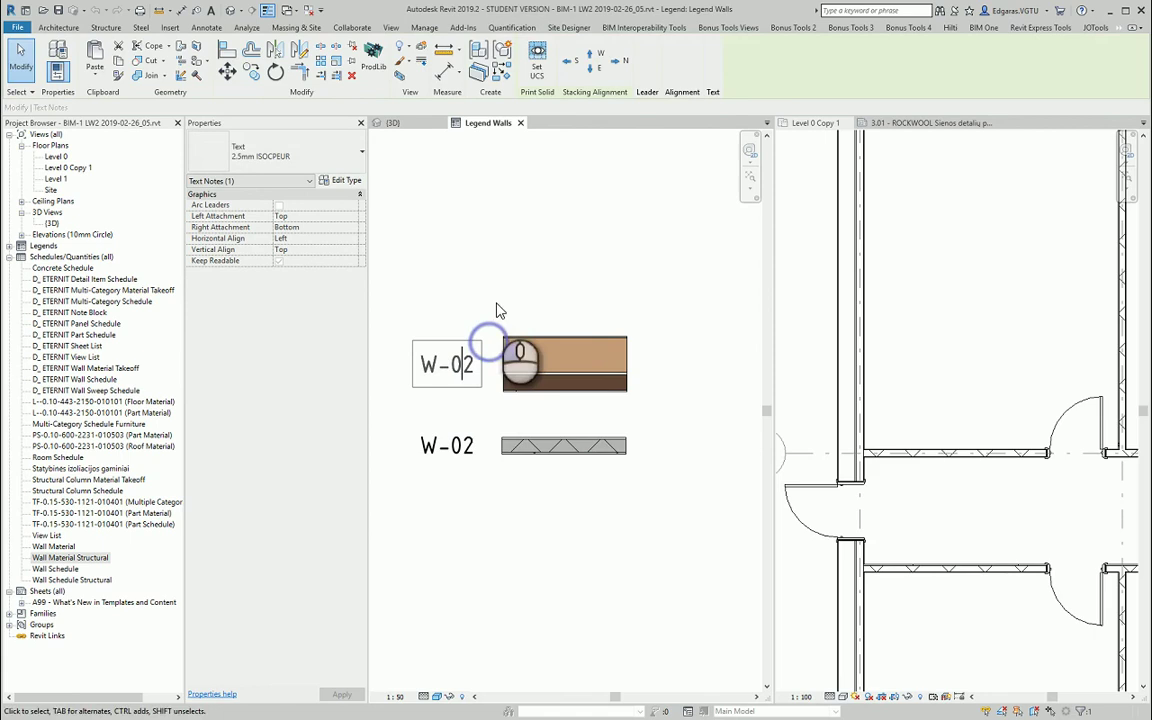
click(466, 370)
text(1)
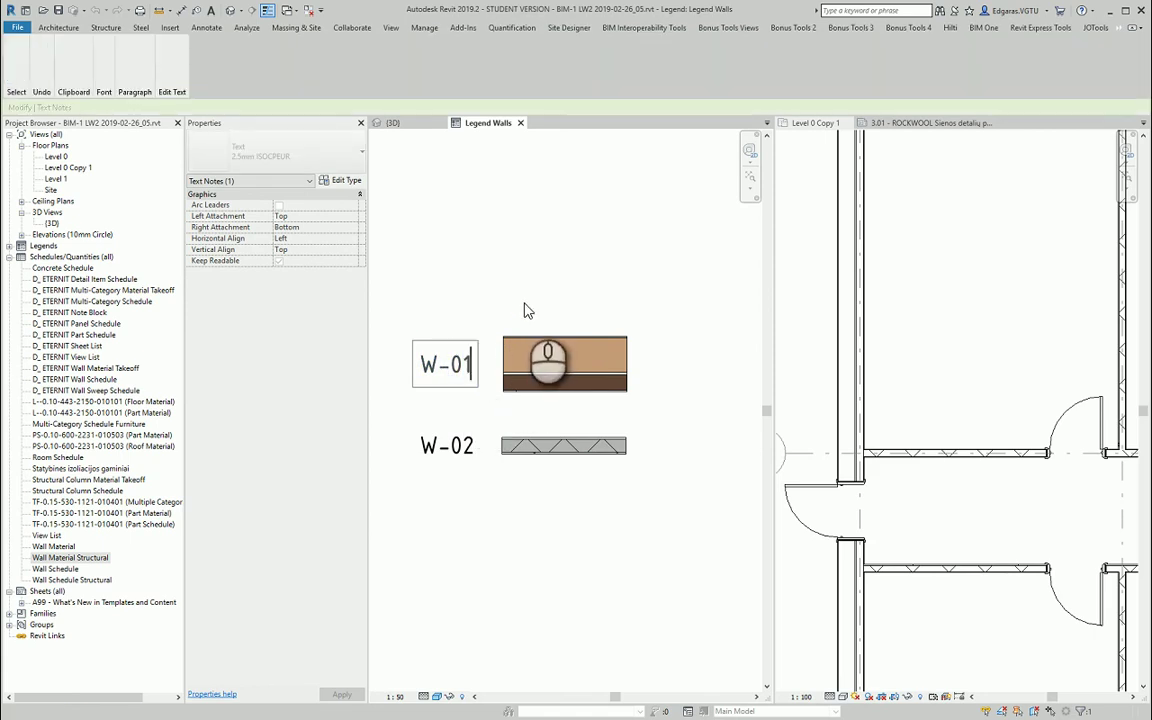
click(531, 313)
click(545, 528)
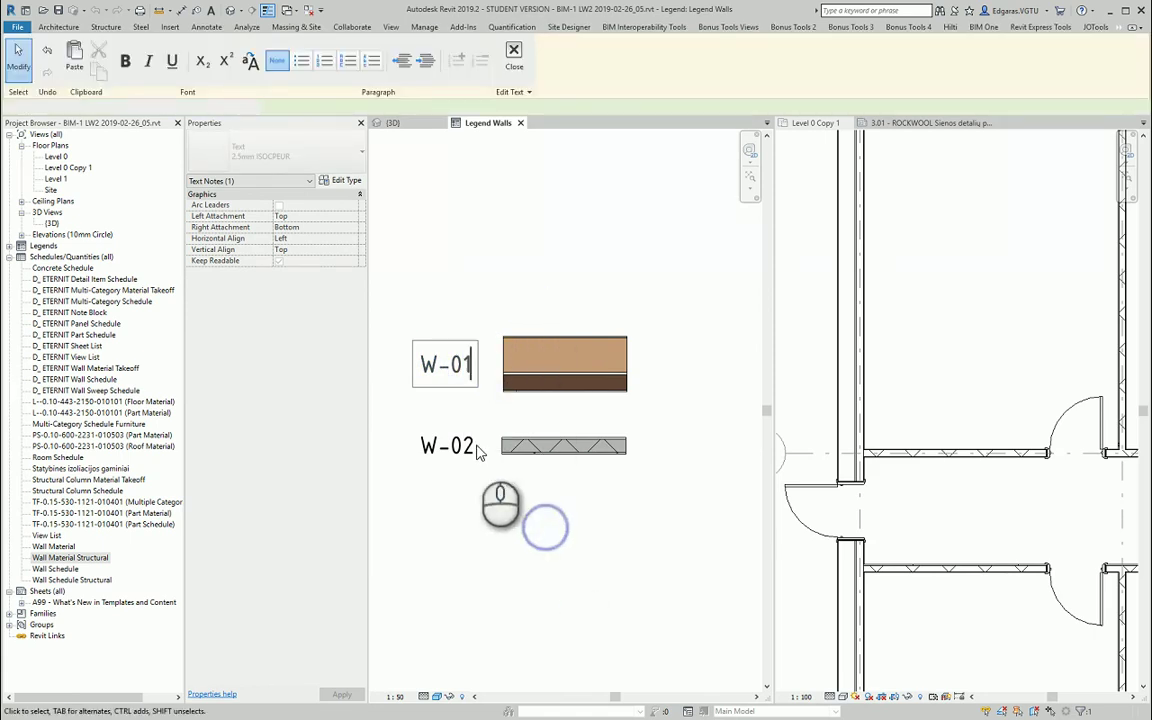
Copy both W-01 and W-02 labels to the right of the wall samples.
scroll(487, 471, down, 1)
drag(487, 471, 440, 360)
key(c)
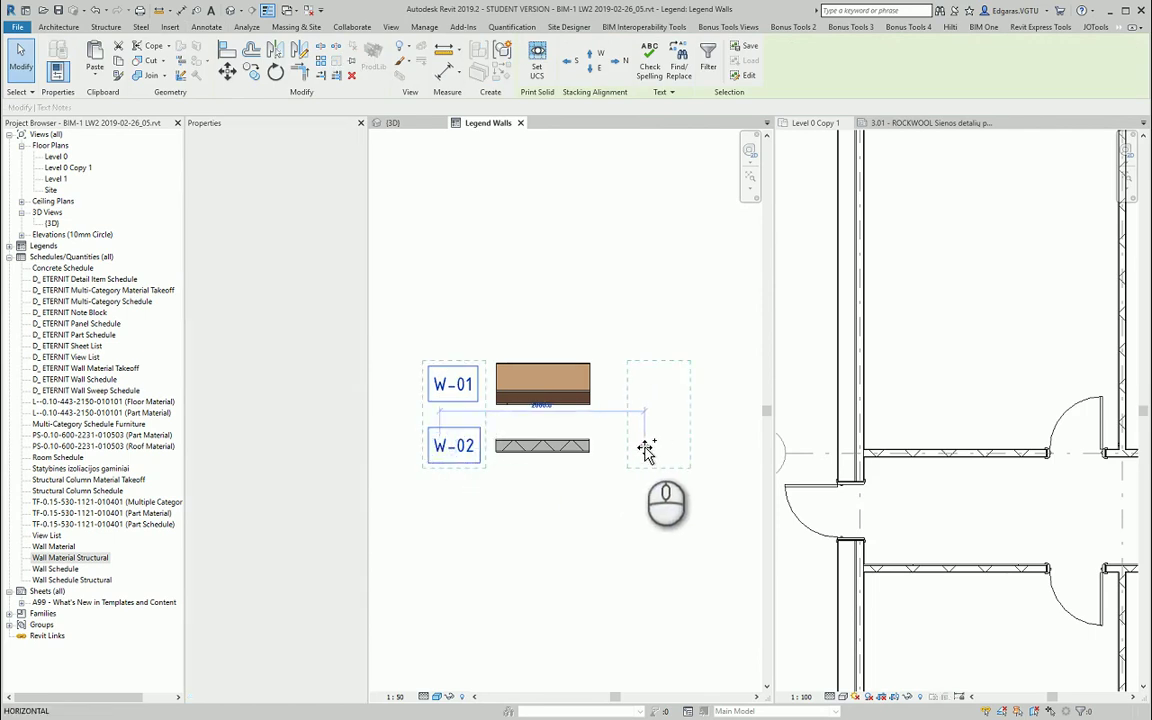
click(614, 446)
click(616, 501)
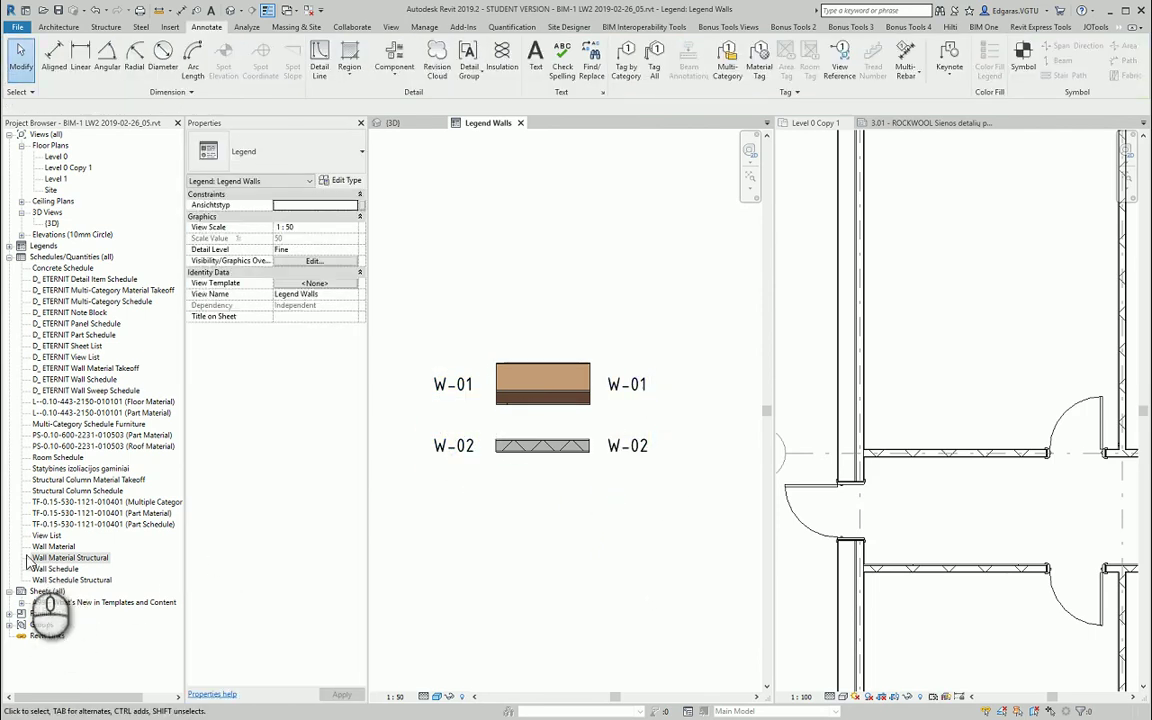
Select the Fachada REDArt Acabado Silicato 260mm type under Families > Walls > Basic Wall.
click(9, 613)
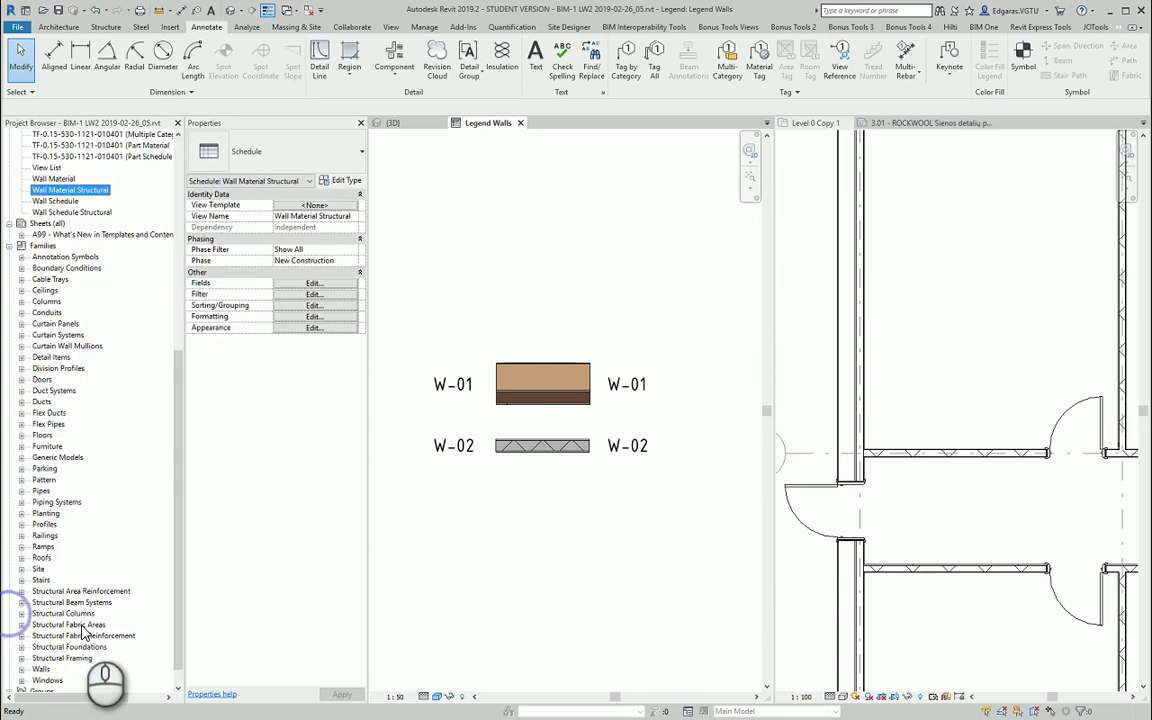
scroll(30, 657, down, 1)
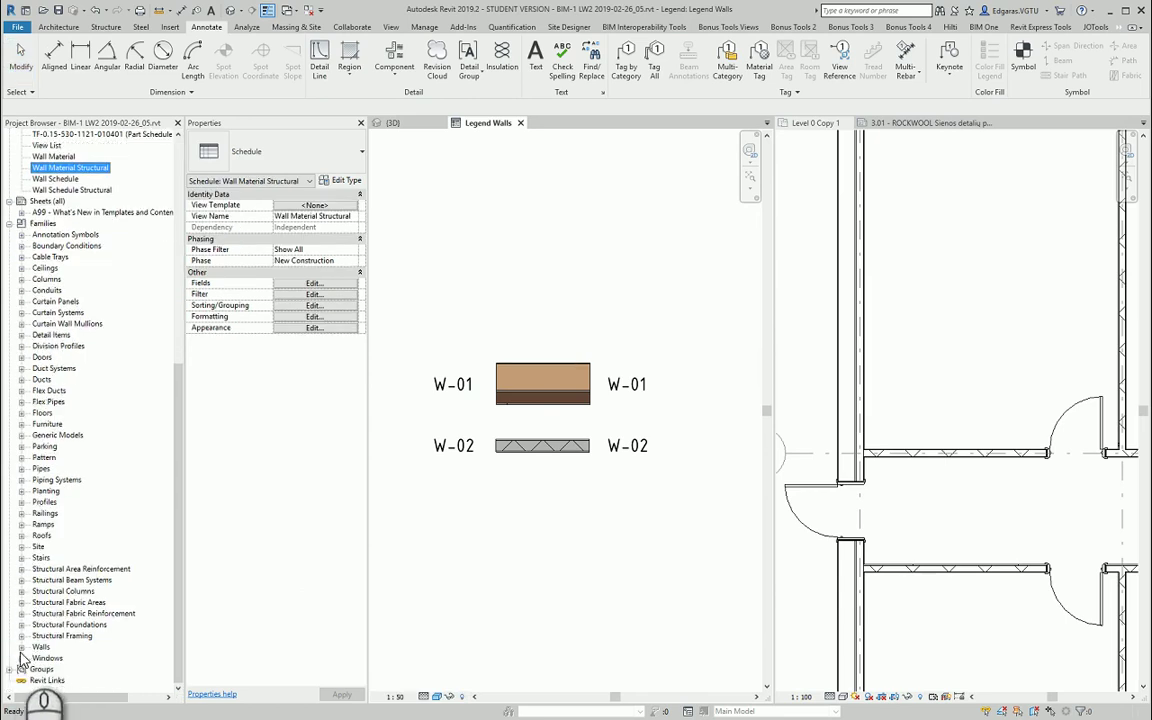
click(21, 647)
click(34, 624)
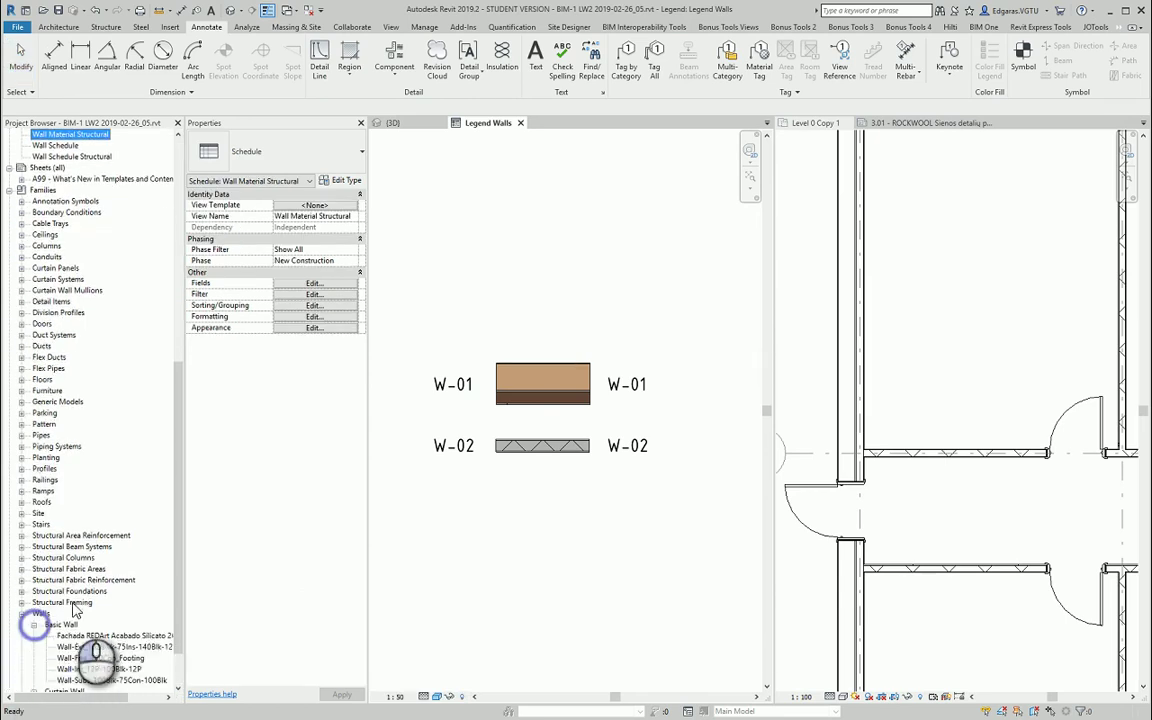
scroll(35, 625, down, 2)
click(121, 582)
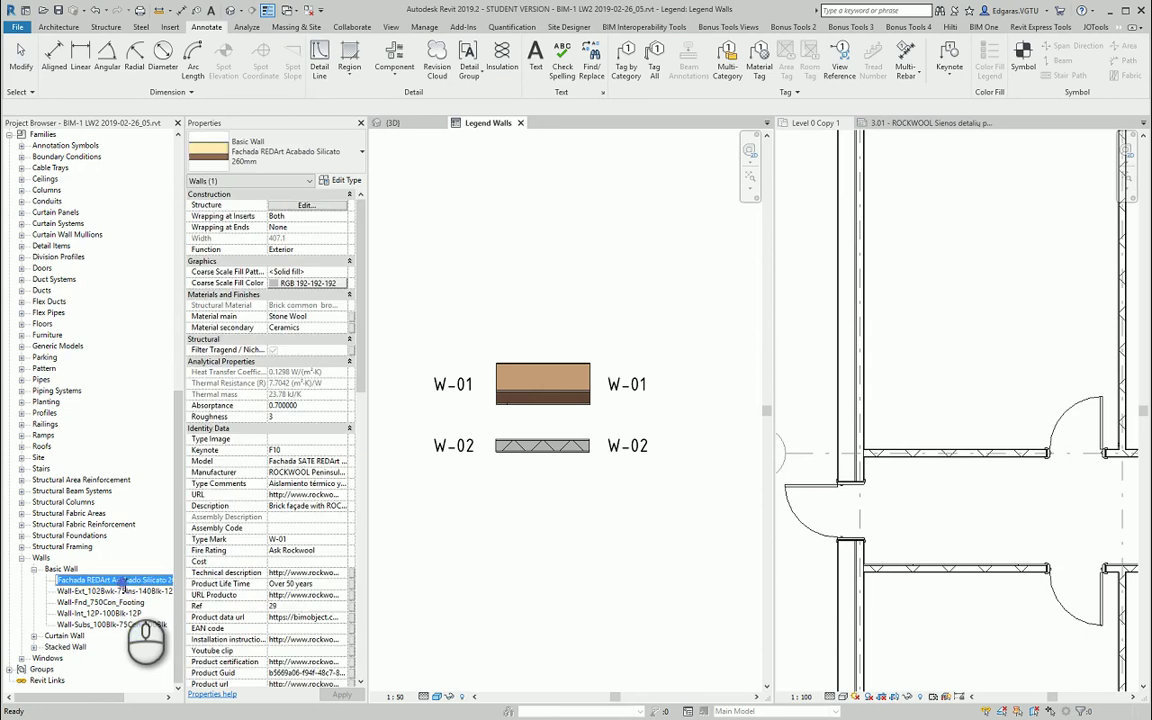
click(586, 496)
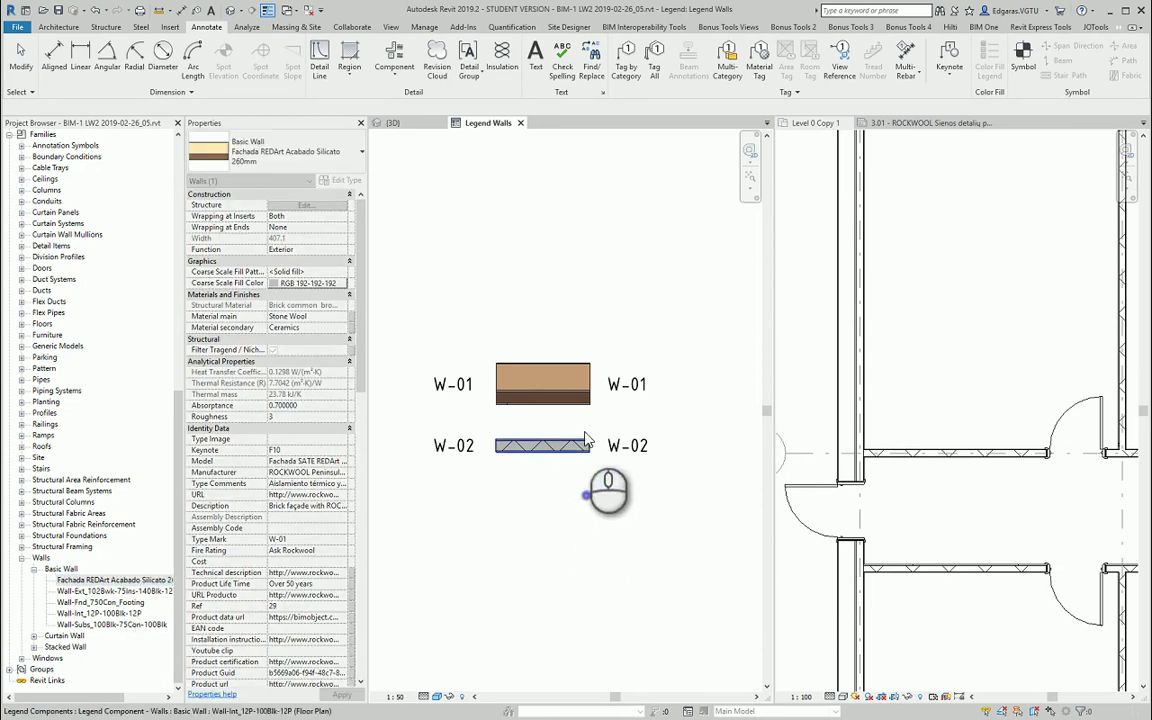
Replace the right-hand W-01 label with 'Fachada REDArt Acabado Silicato 260mm'.
double_click(630, 390)
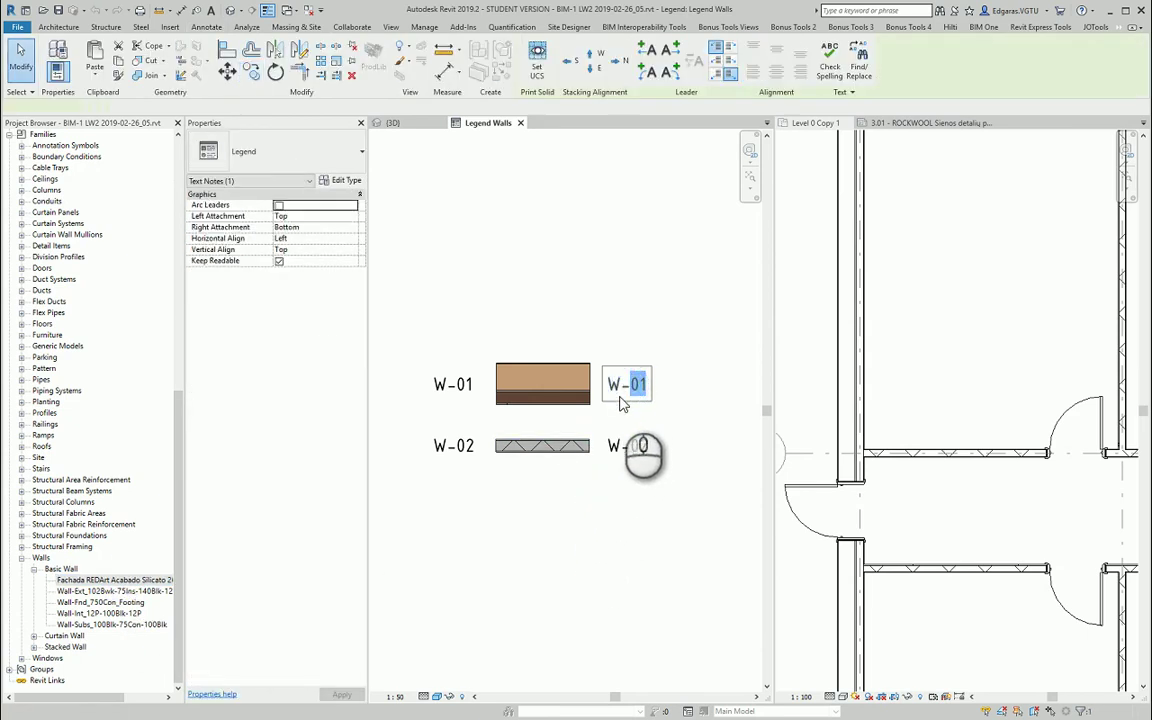
key(ctrl+a)
text(Fachada REDArt Acabado Silicato 260mm)
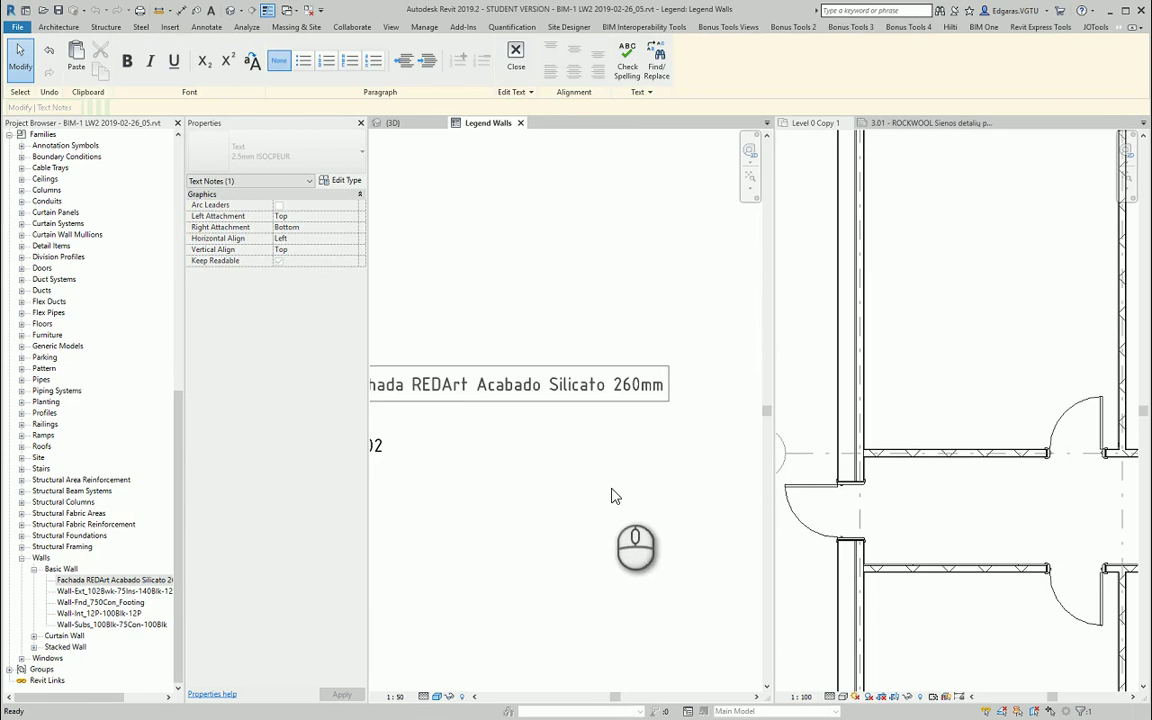
scroll(697, 390, down, 4)
click(609, 473)
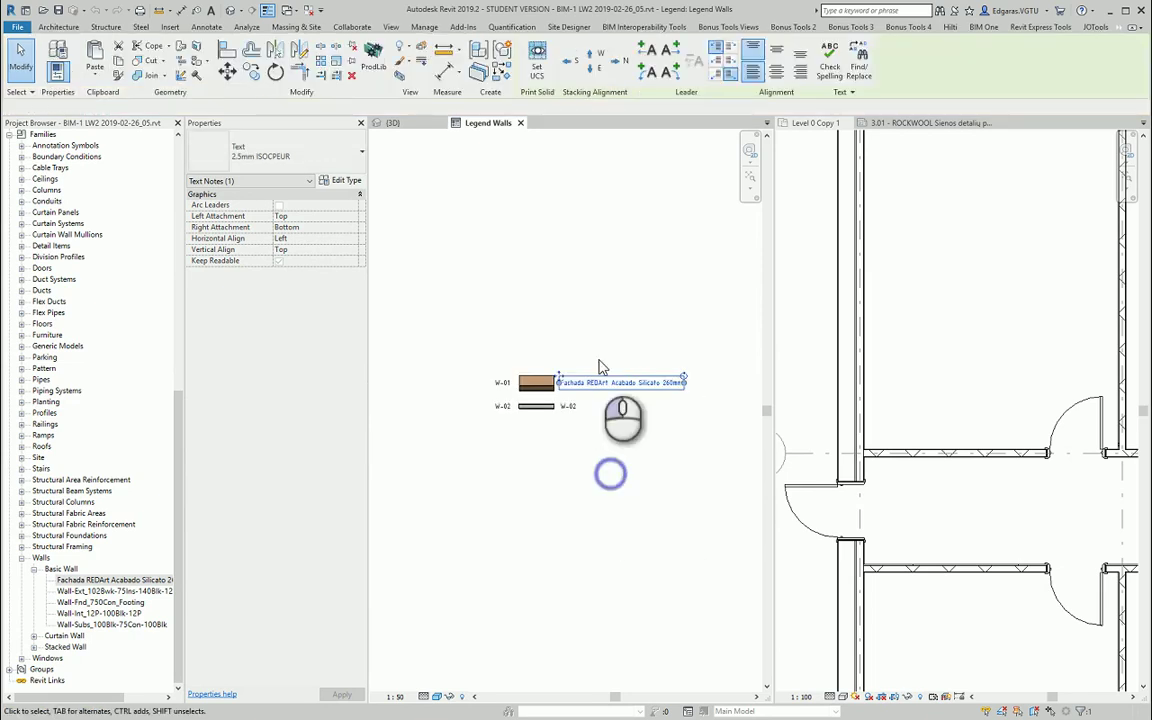
scroll(481, 456, up, 3)
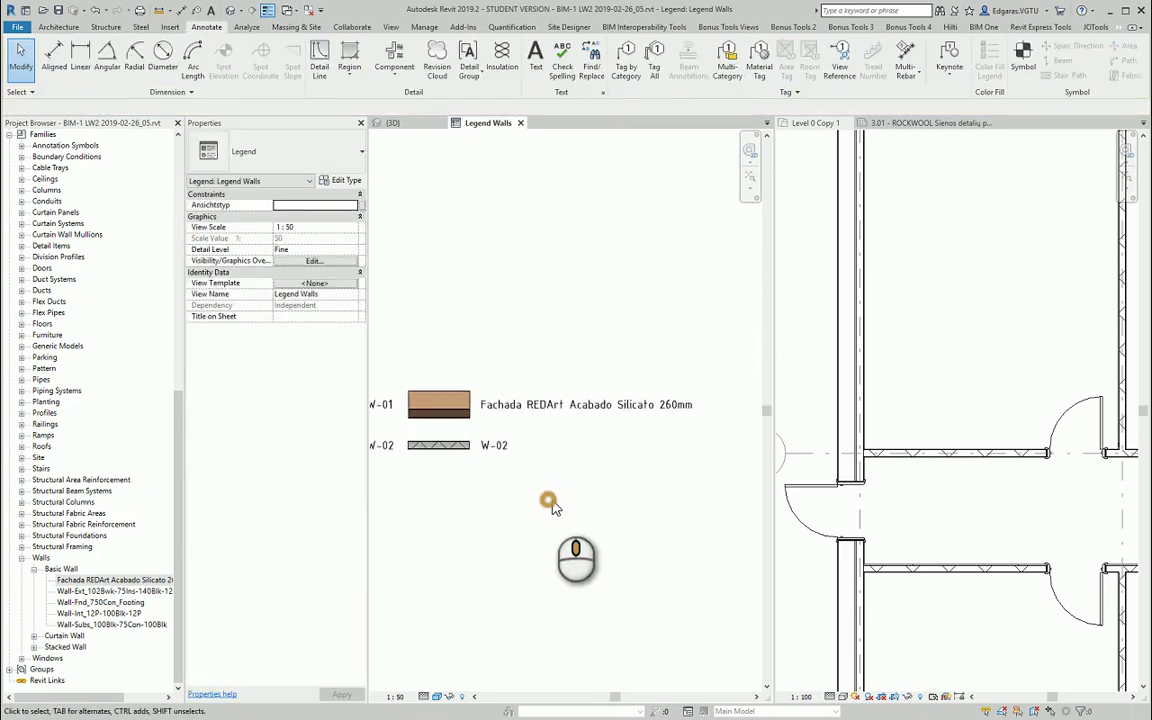
Replace the right-hand W-02 label with 'Wall-Int_12P-100Blk-12P'.
click(116, 613)
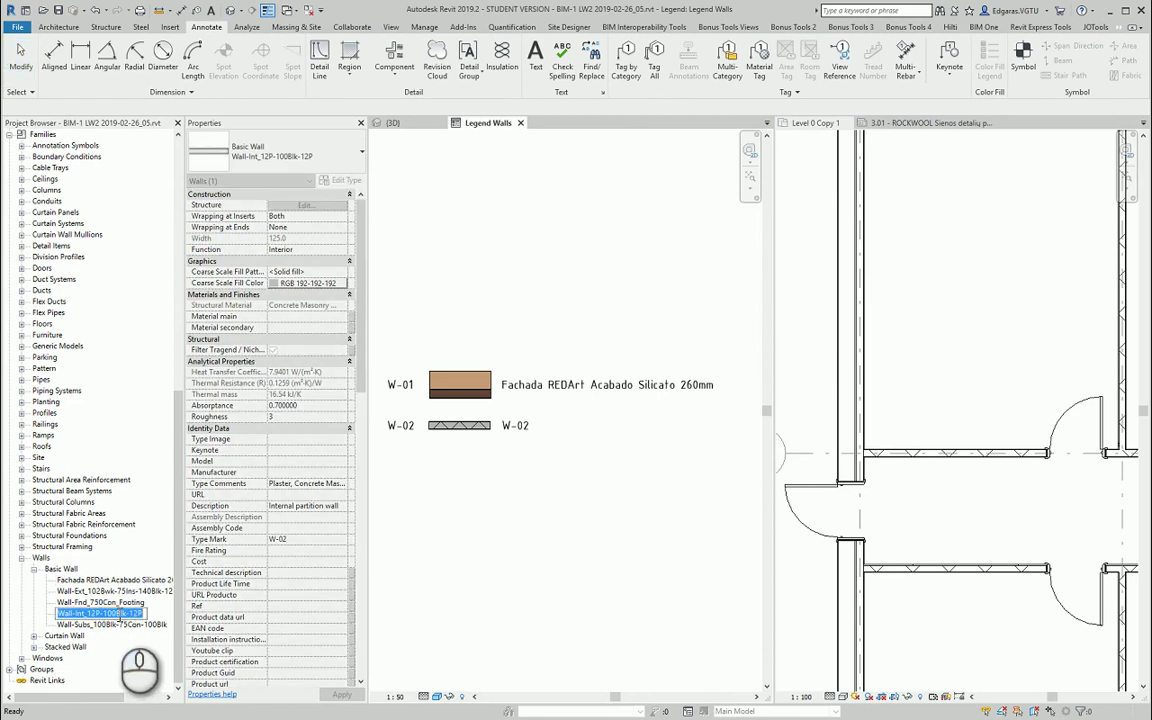
click(515, 428)
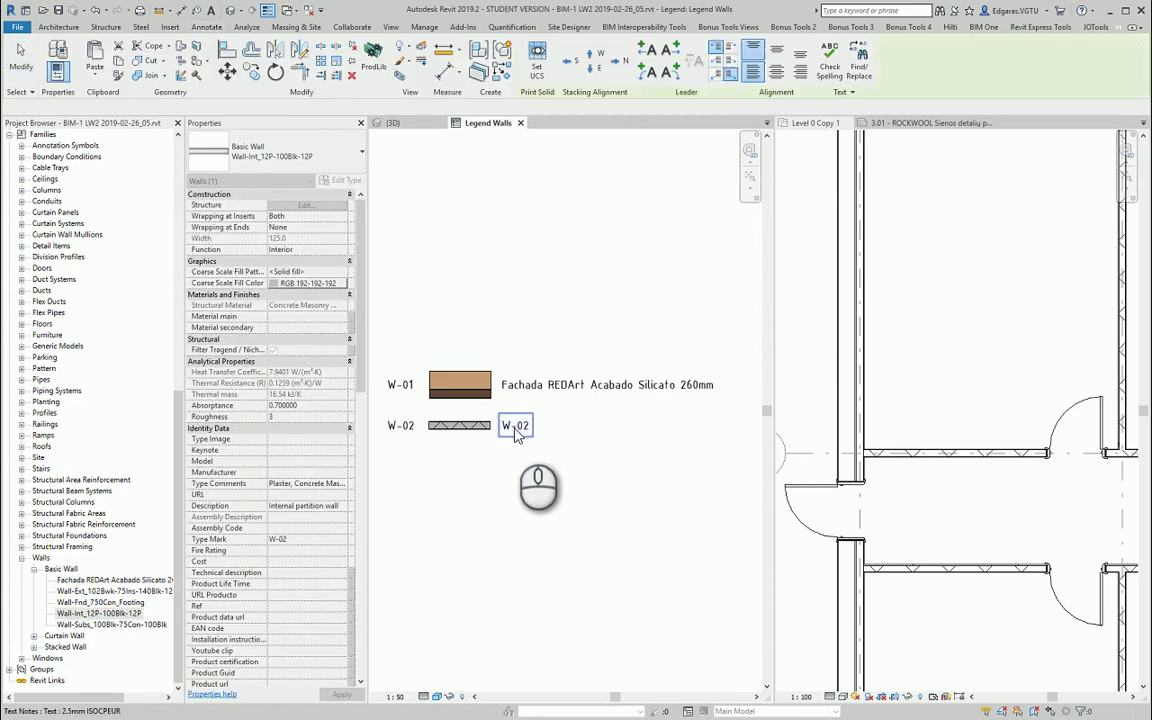
double_click(517, 430)
key(ctrl+a)
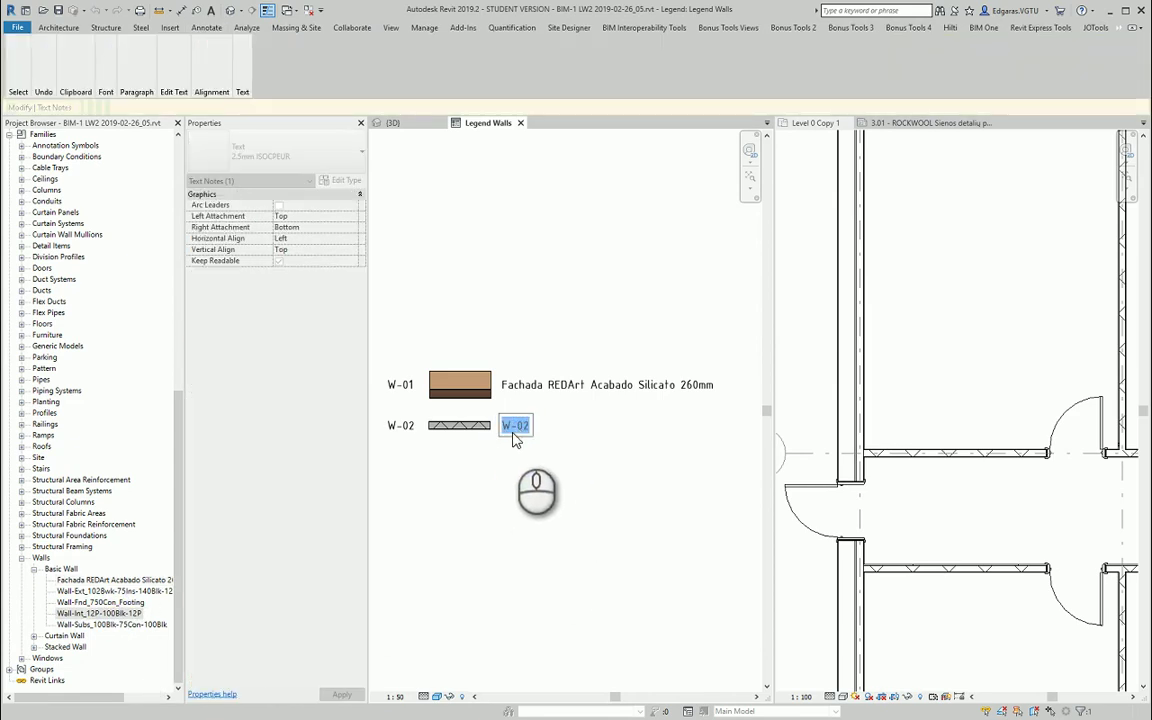
text(Wall-Int_12P-100Blk-12P)
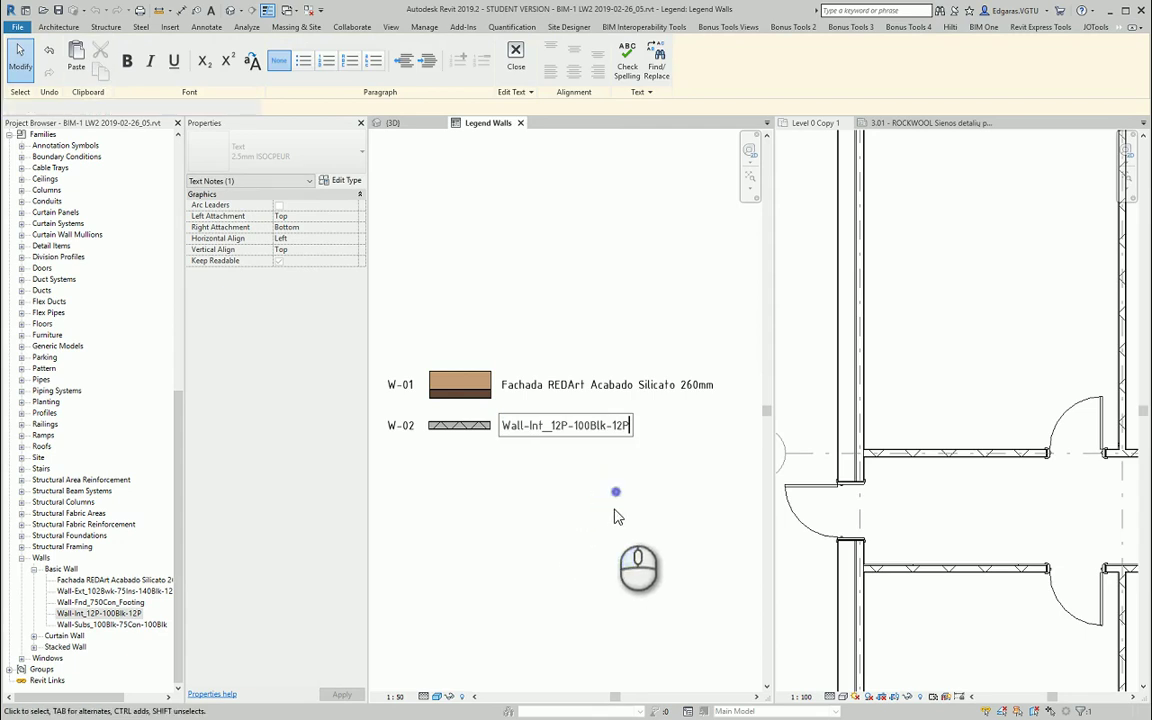
click(615, 516)
click(566, 550)
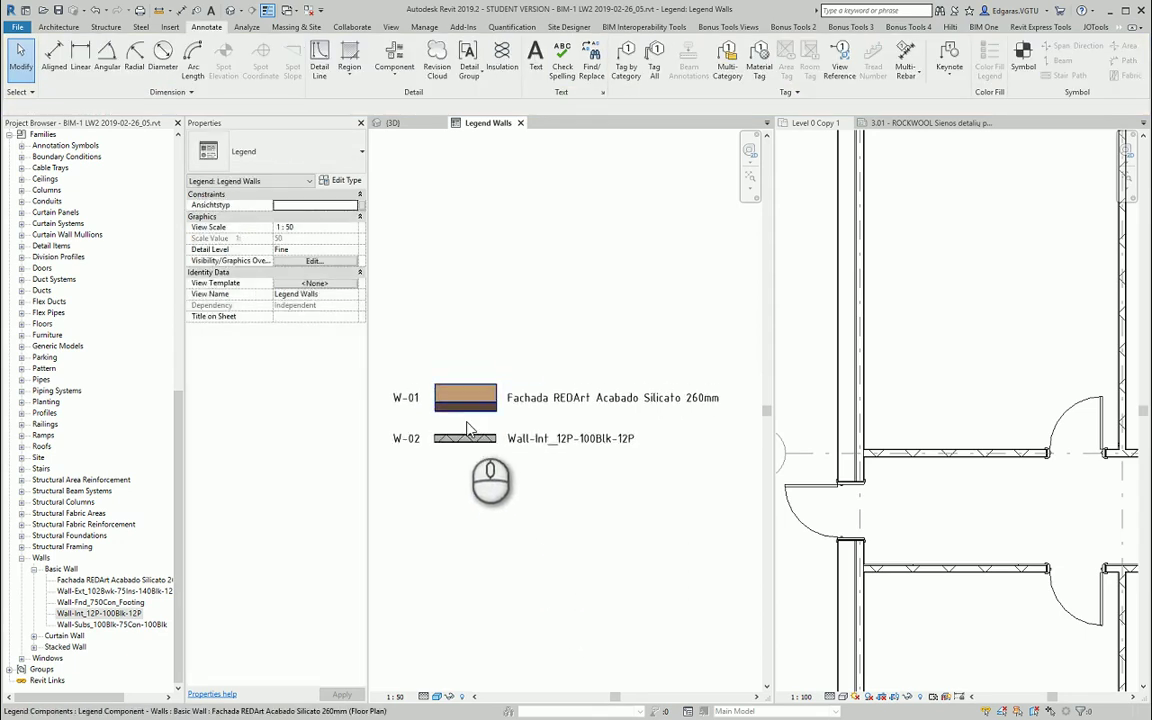
scroll(466, 428, up, 3)
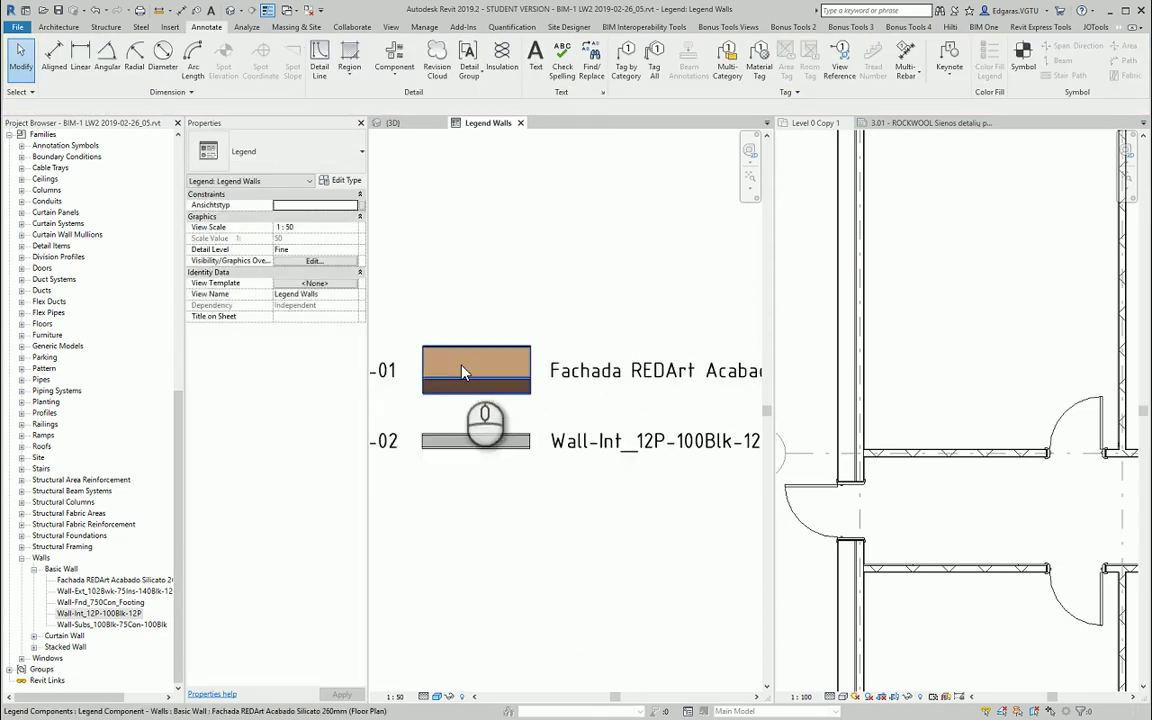
scroll(560, 360, down, 1)
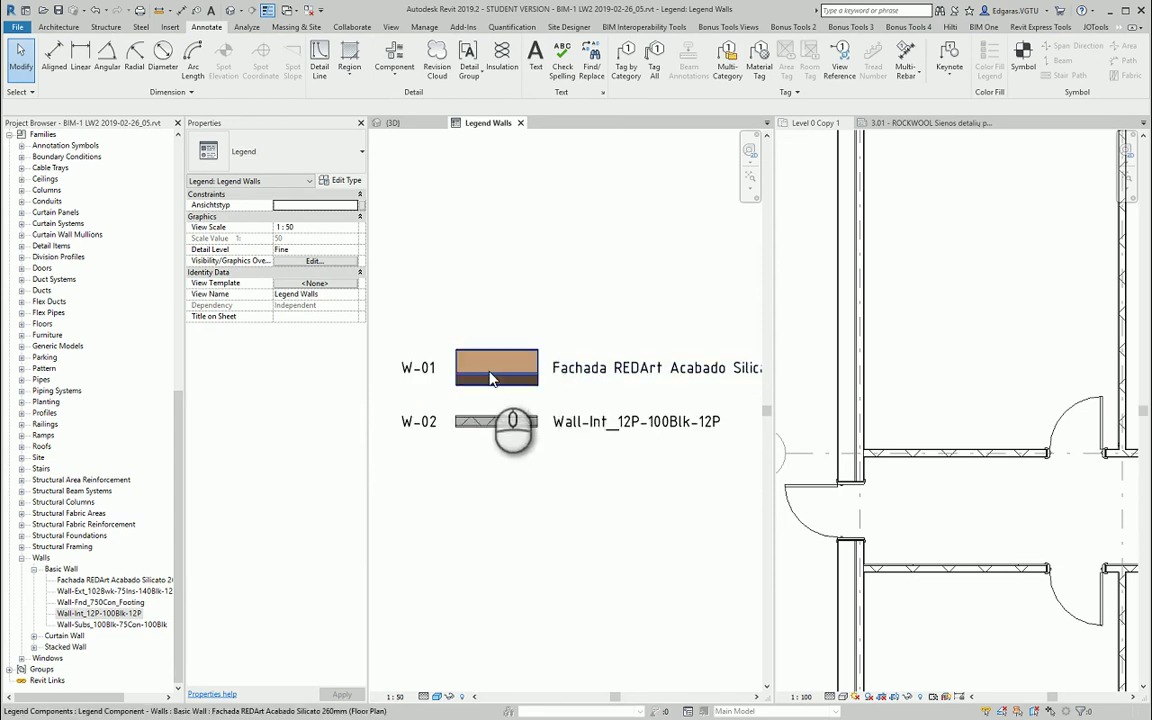